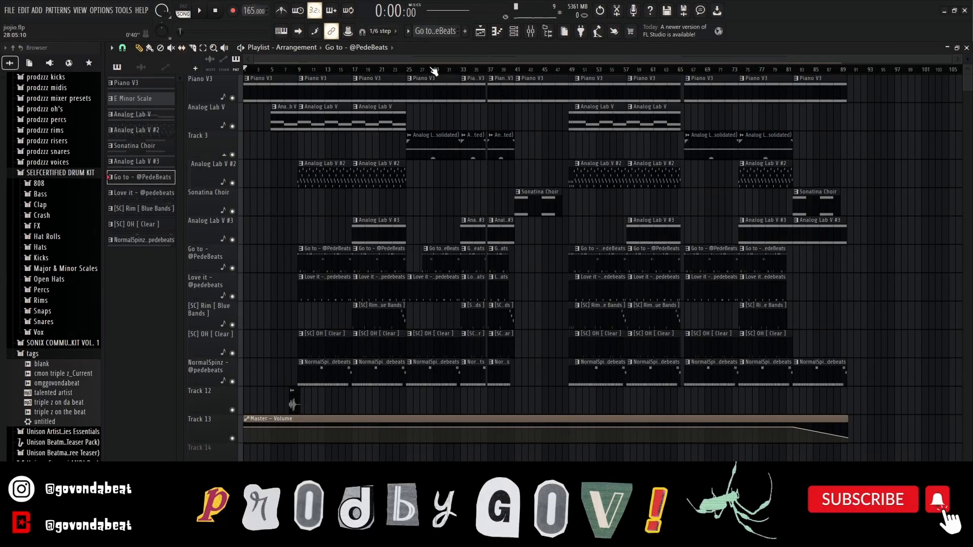
Step: Open the Piano V3 pattern's notes in the piano roll and check the preset loaded in its instrument
{"action": "key", "text": "F6"}
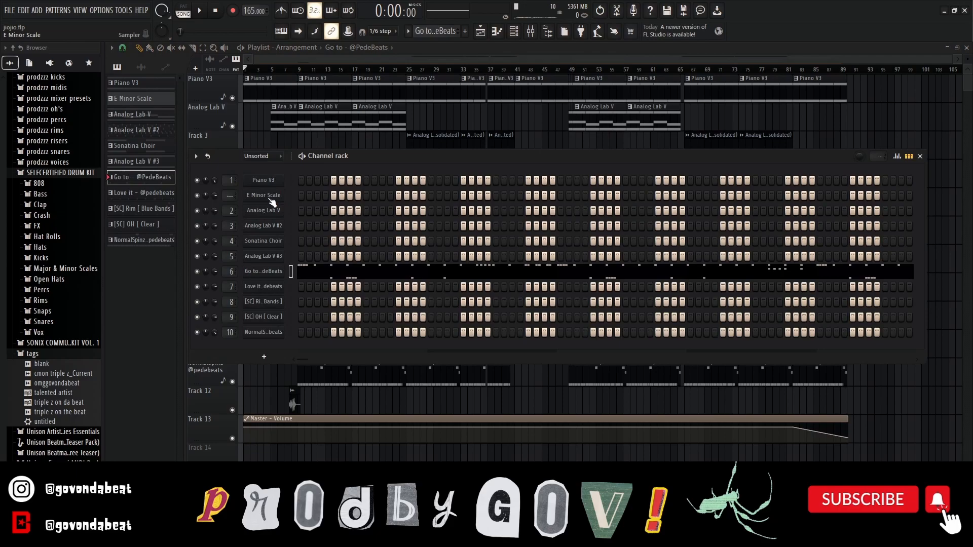
{"action": "key", "text": "F6"}
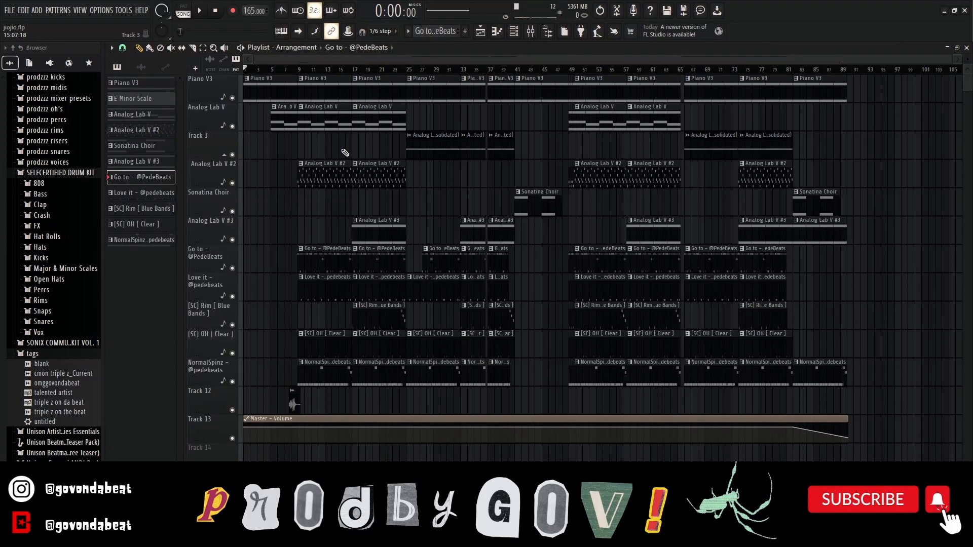
{"action": "double_click", "coordinate": [278, 92]}
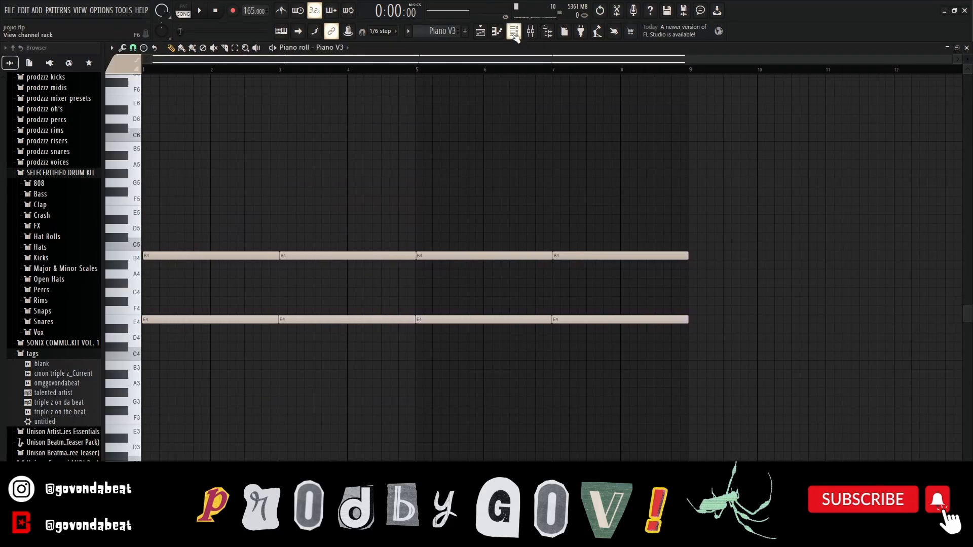
{"action": "key", "text": "F6"}
{"action": "left_click", "coordinate": [269, 182]}
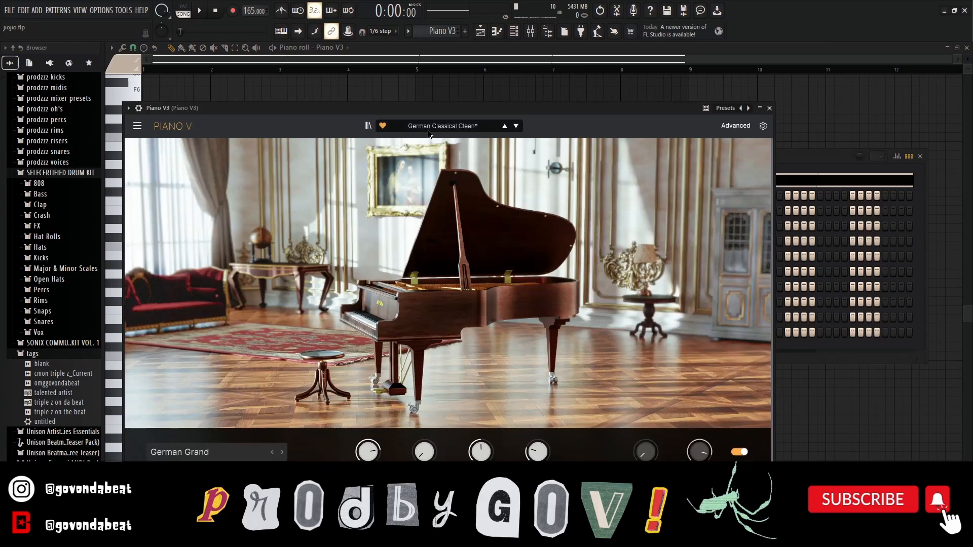
{"action": "left_click", "coordinate": [770, 108]}
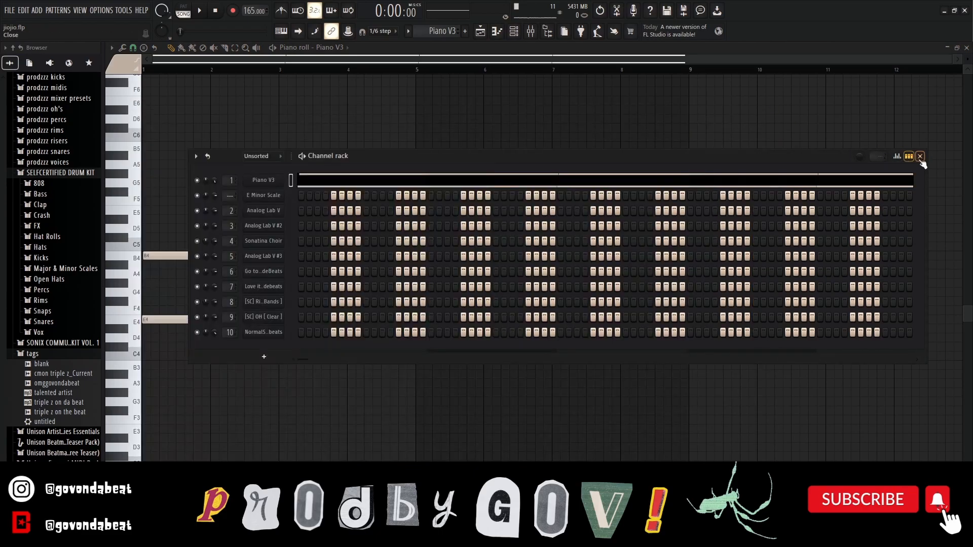
{"action": "left_click", "coordinate": [920, 156]}
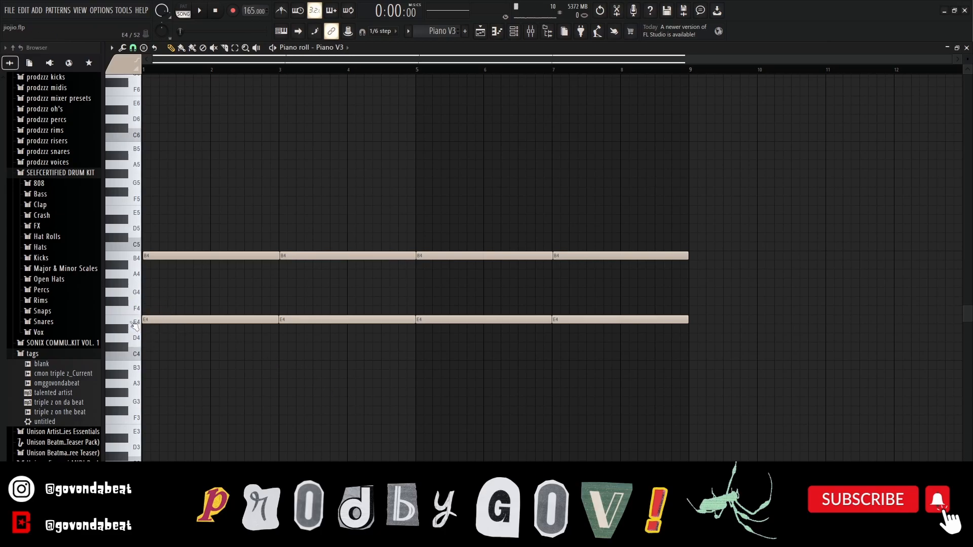
Step: Try adding a G4 note under the first Piano V3 chord and remove it
{"action": "left_click", "coordinate": [151, 293]}
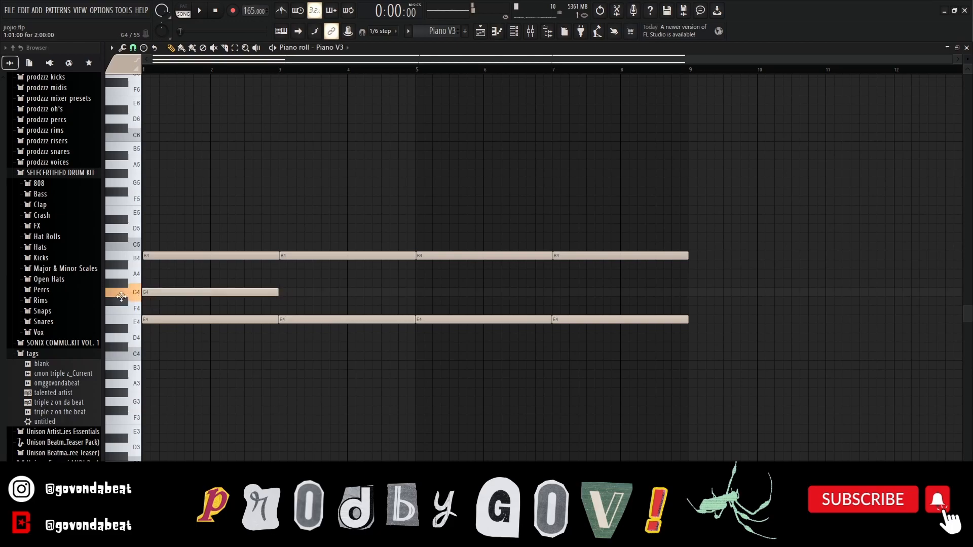
{"action": "right_click", "coordinate": [156, 293]}
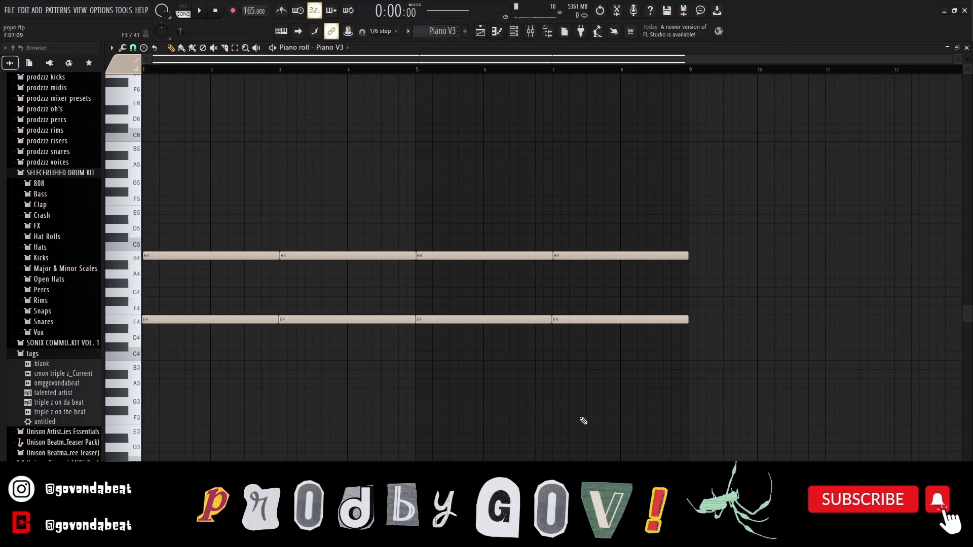
Step: Randomize the levels of the Piano V3 notes and strum their start times, accepting the existing randomizer and strumizer settings
{"action": "key", "text": "alt+r"}
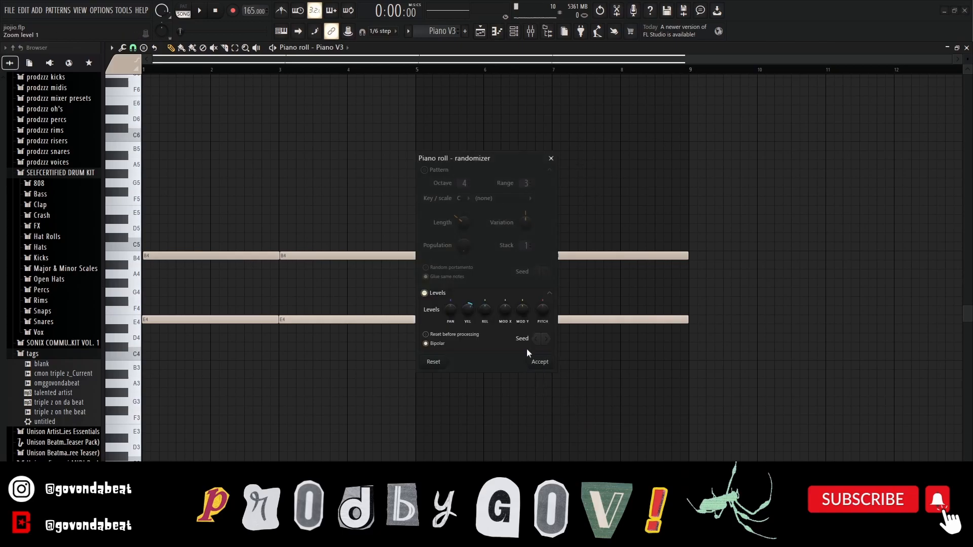
{"action": "left_click", "coordinate": [540, 363]}
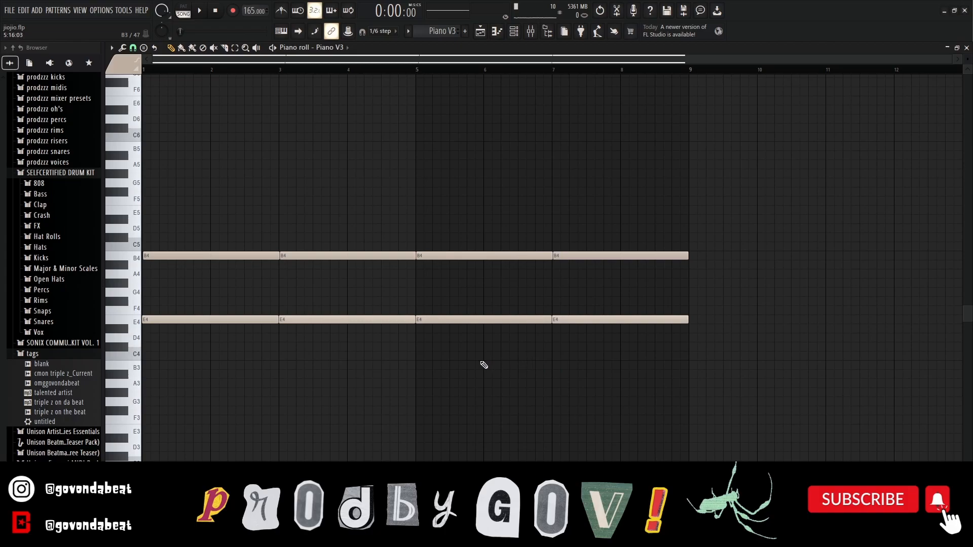
{"action": "key", "text": "alt+s"}
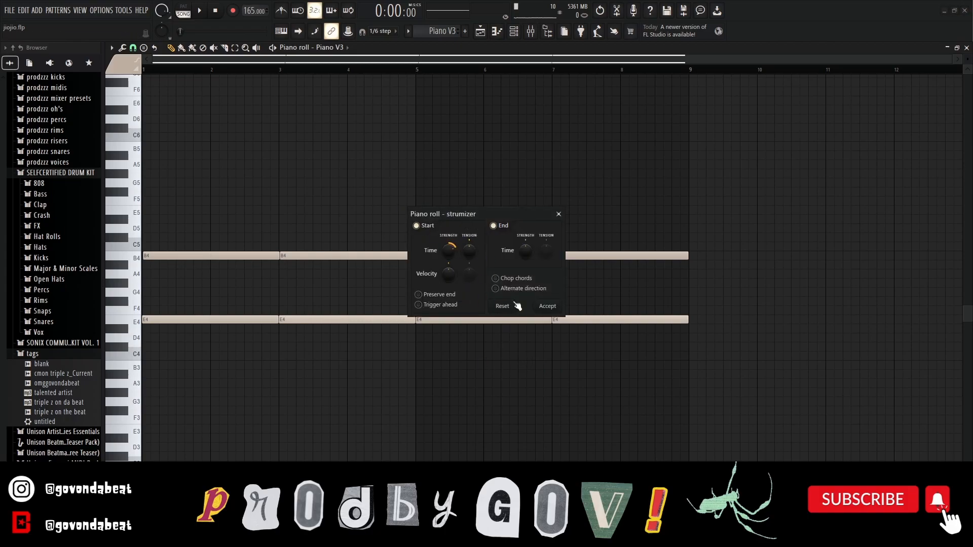
{"action": "left_click", "coordinate": [554, 311]}
{"action": "scroll", "coordinate": [201, 287], "scroll_direction": "up", "scroll_amount": 2}
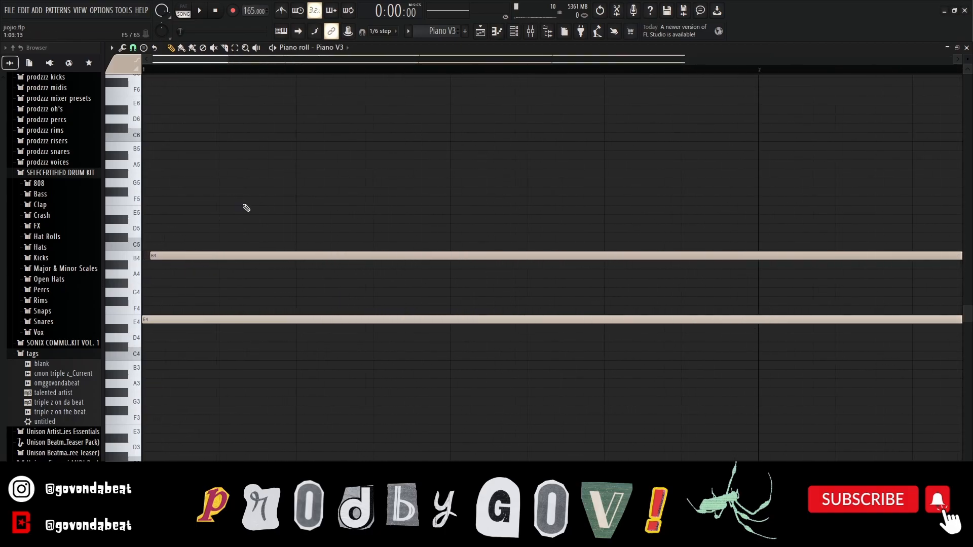
{"action": "scroll", "coordinate": [348, 408], "scroll_direction": "down", "scroll_amount": 3}
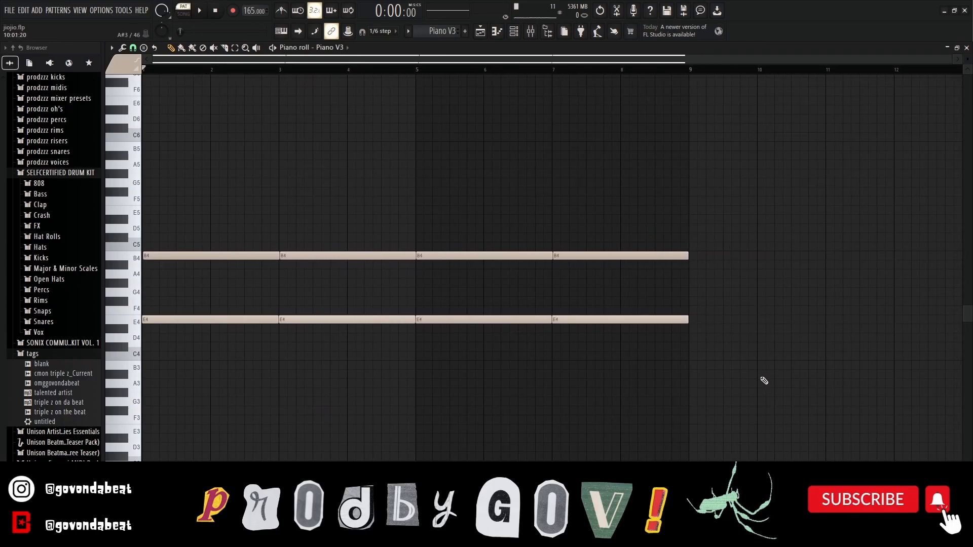
{"action": "key", "text": "space"}
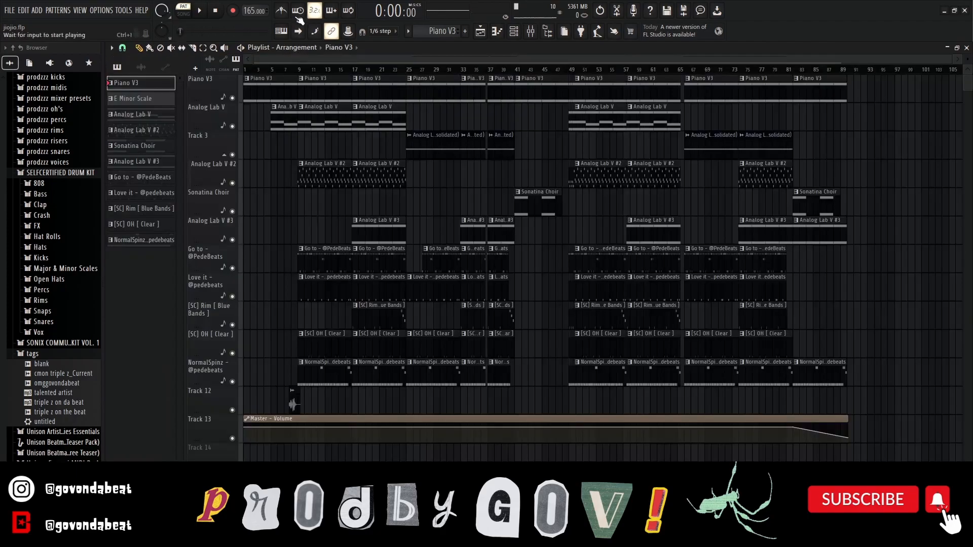
Step: Open the Analog Lab V pattern's notes and view the CRYPTIC - ANALOG BANK presets in its instrument
{"action": "left_click", "coordinate": [330, 120]}
{"action": "double_click", "coordinate": [330, 120]}
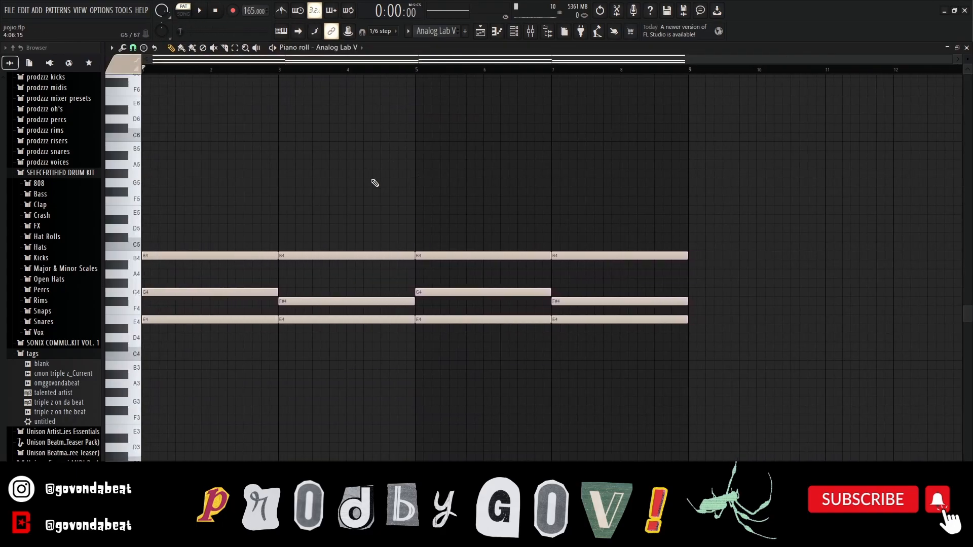
{"action": "left_click", "coordinate": [512, 41]}
{"action": "left_click", "coordinate": [267, 213]}
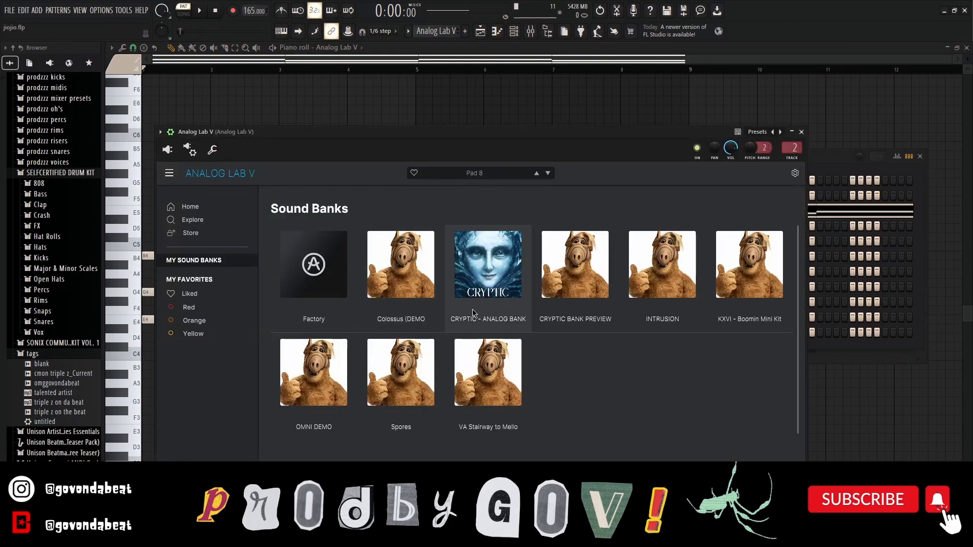
{"action": "left_click", "coordinate": [494, 296]}
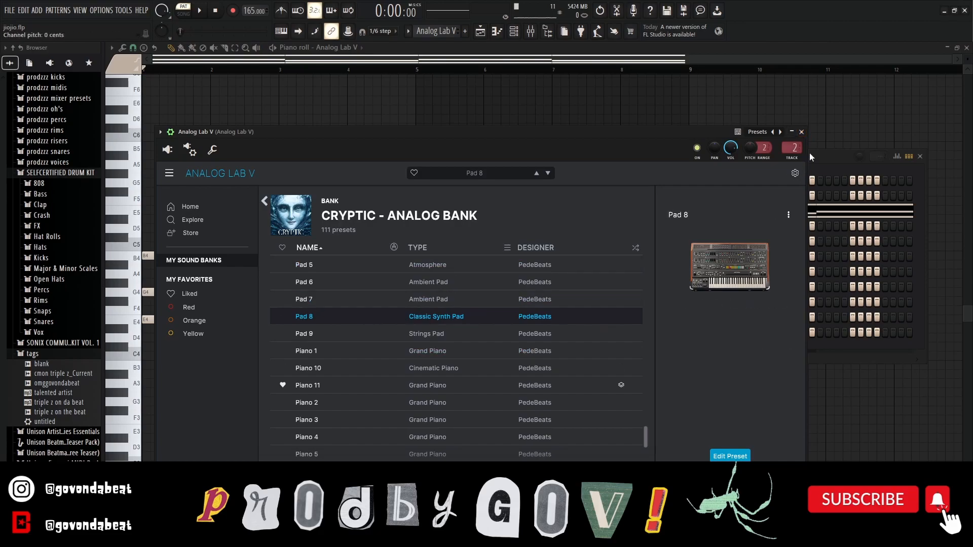
{"action": "left_click", "coordinate": [801, 132]}
{"action": "left_click", "coordinate": [920, 156]}
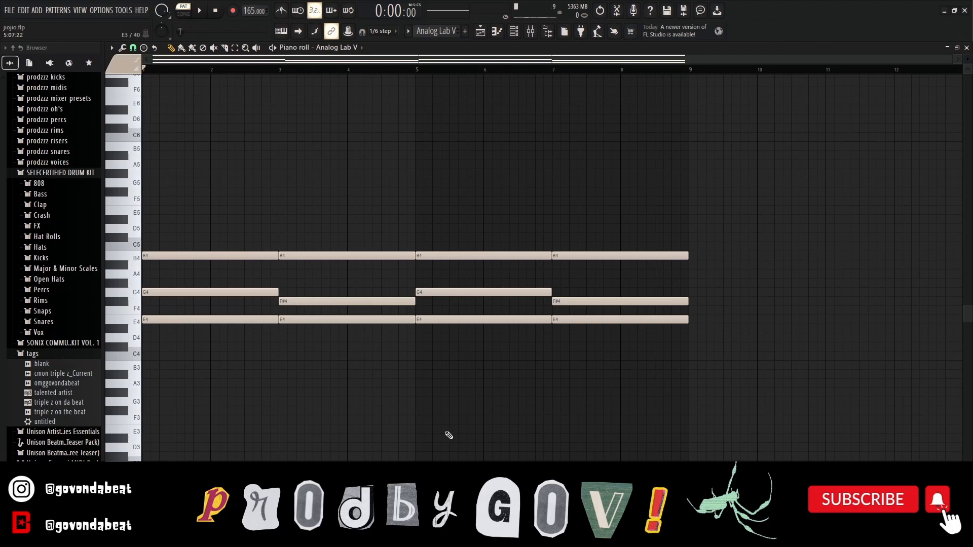
Step: Play back the Analog Lab V chord pattern and stop it
{"action": "key", "text": "space"}
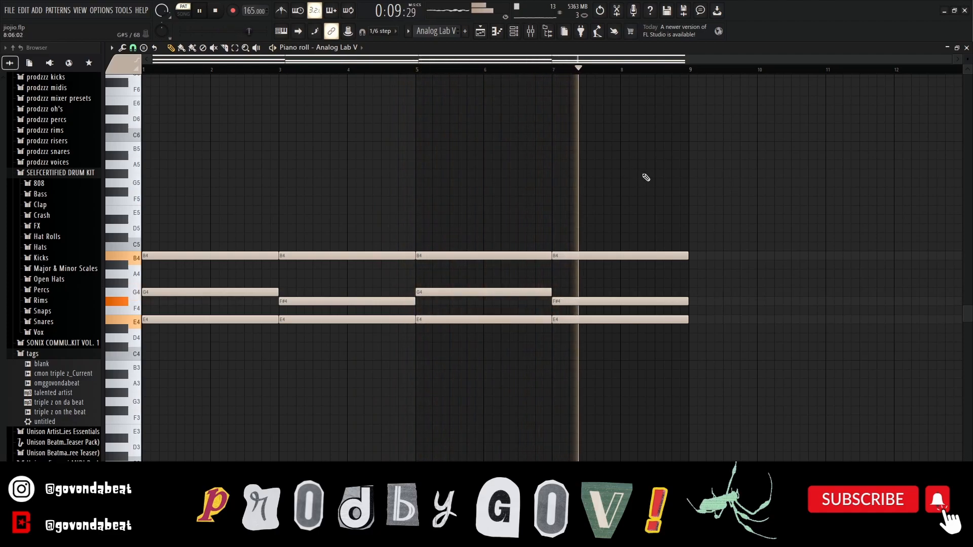
{"action": "key", "text": "space"}
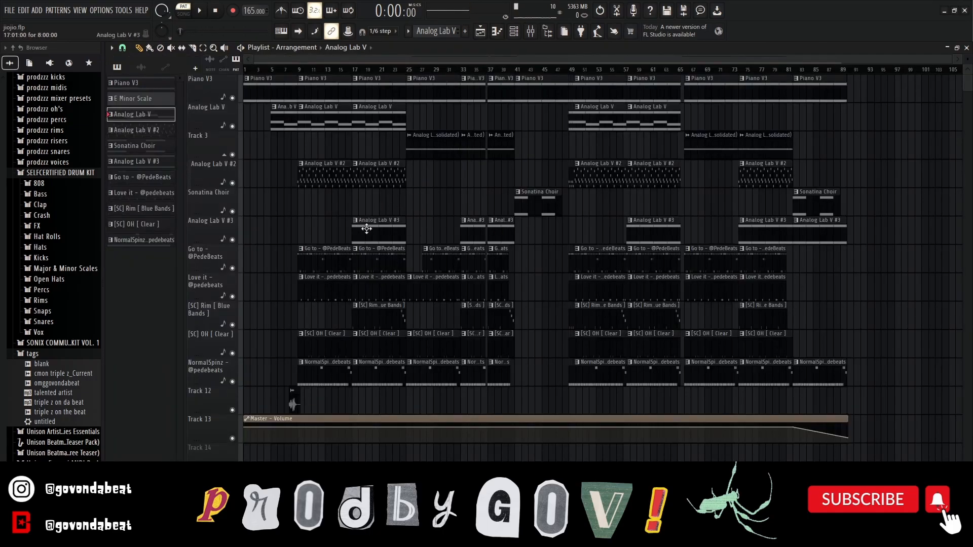
Step: Open the Analog Lab V #3 pattern's notes and check the preset loaded in its instrument
{"action": "double_click", "coordinate": [372, 231]}
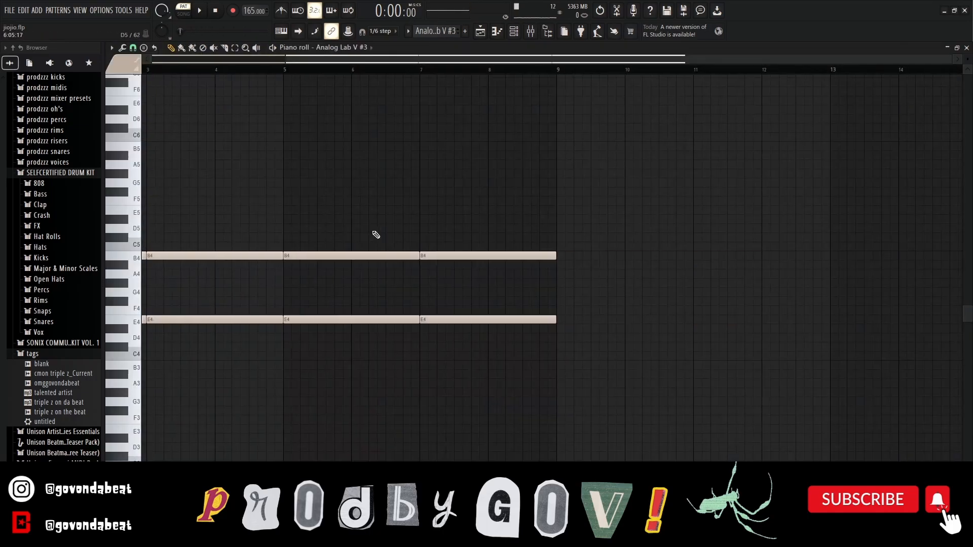
{"action": "left_click", "coordinate": [514, 31]}
{"action": "left_click", "coordinate": [263, 256]}
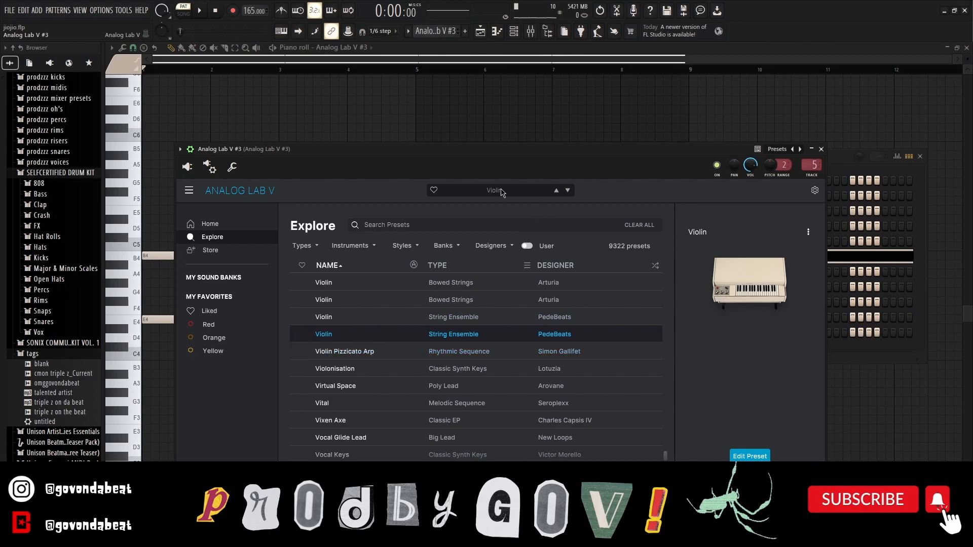
{"action": "left_click", "coordinate": [822, 150]}
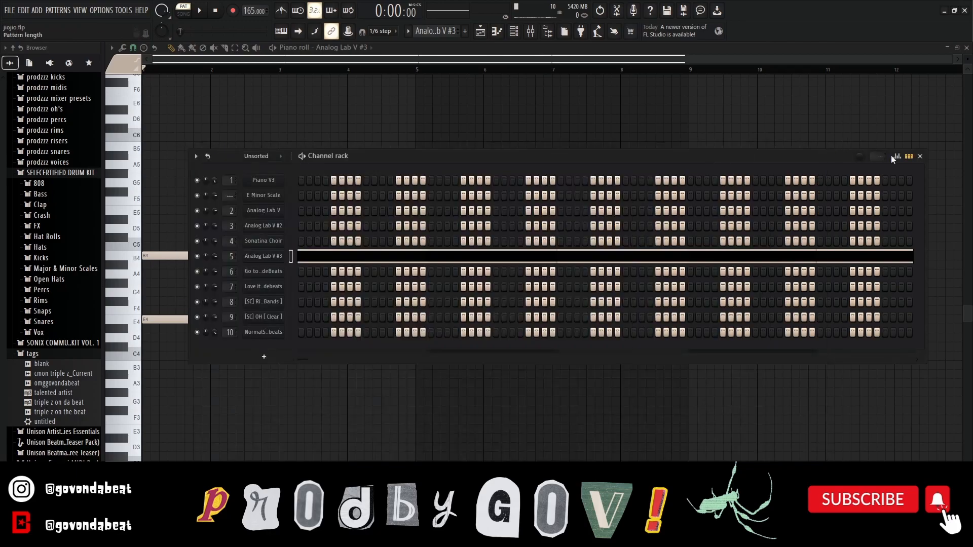
{"action": "left_click", "coordinate": [920, 156]}
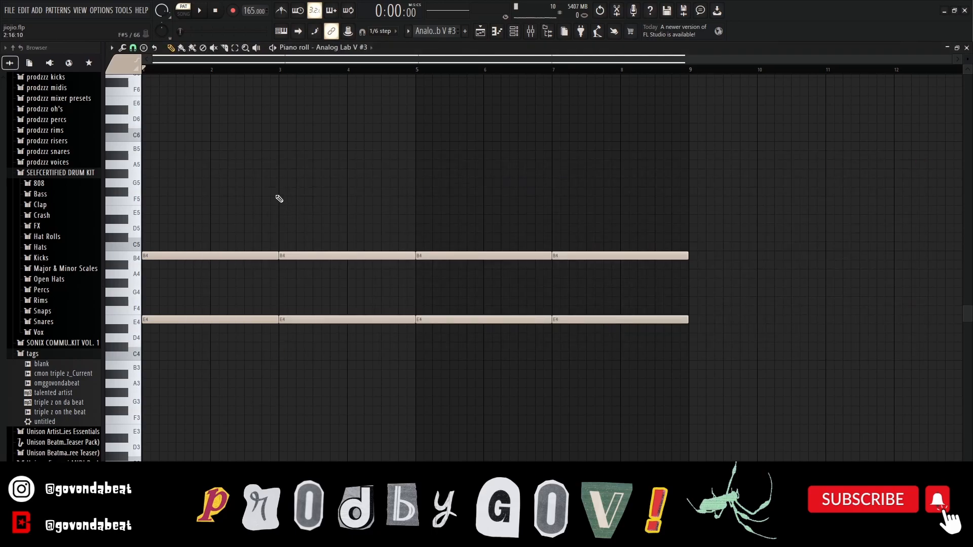
Step: Look over the notes of the Analog Lab V #3 pattern and play it back once
{"action": "scroll", "coordinate": [250, 315], "scroll_direction": "down", "scroll_amount": 1}
{"action": "scroll", "coordinate": [349, 370], "scroll_direction": "up", "scroll_amount": 2}
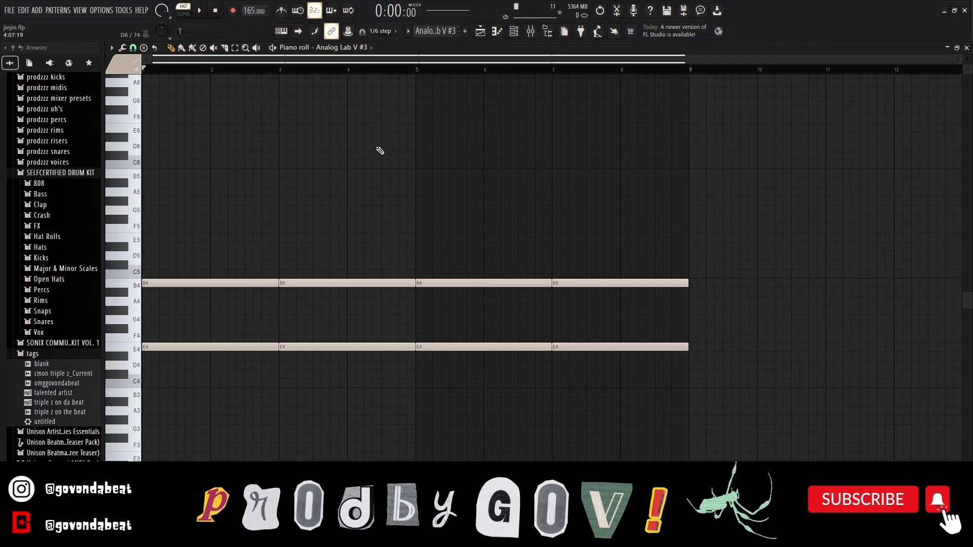
{"action": "scroll", "coordinate": [385, 228], "scroll_direction": "down", "scroll_amount": 2}
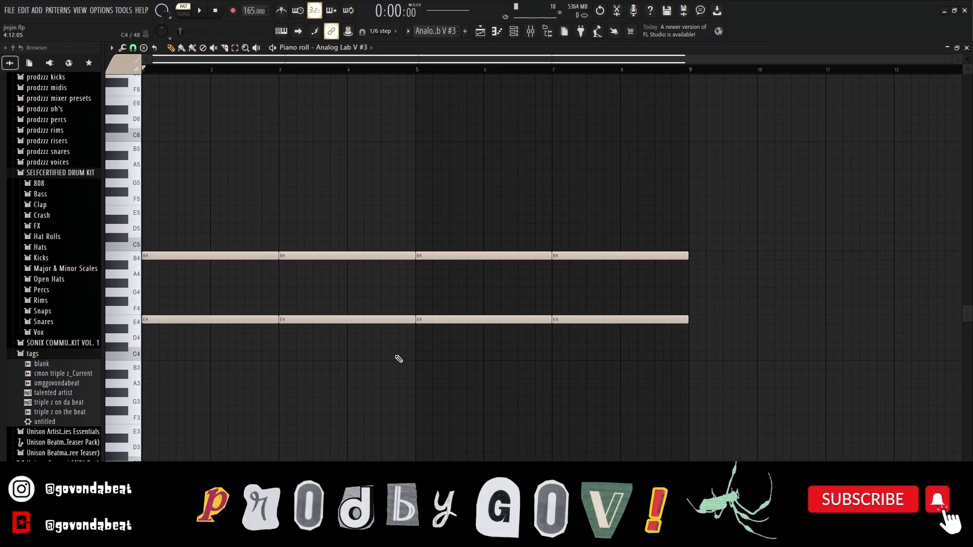
{"action": "key", "text": "space"}
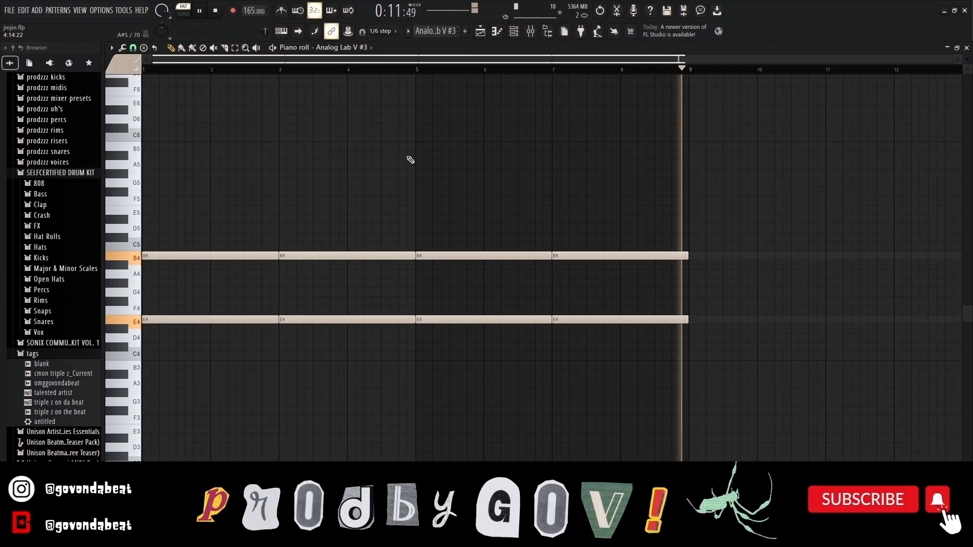
{"action": "key", "text": "space"}
Step: Return to the arrangement and point out the two Sonatina Choir clips by selecting them, ending with no selection
{"action": "key", "text": "F5"}
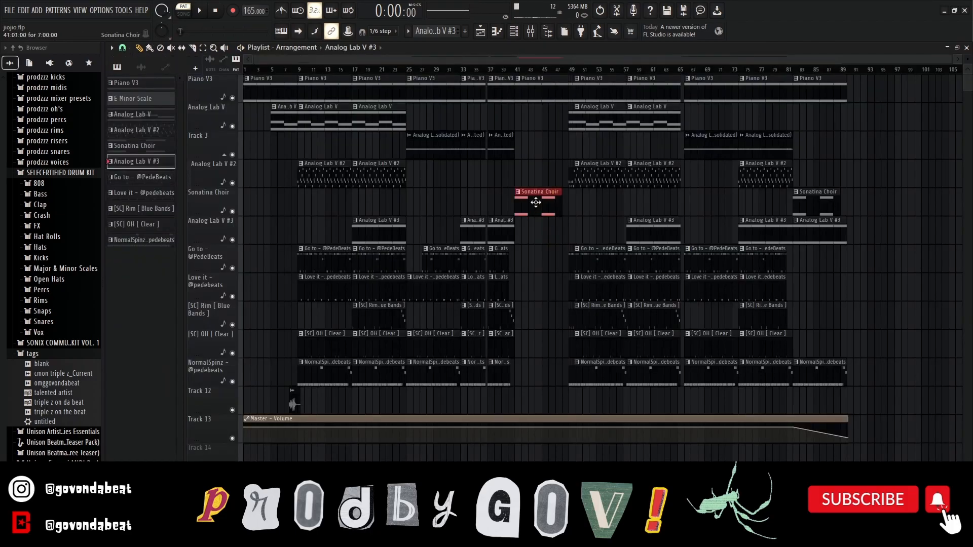
{"action": "left_click", "coordinate": [549, 209]}
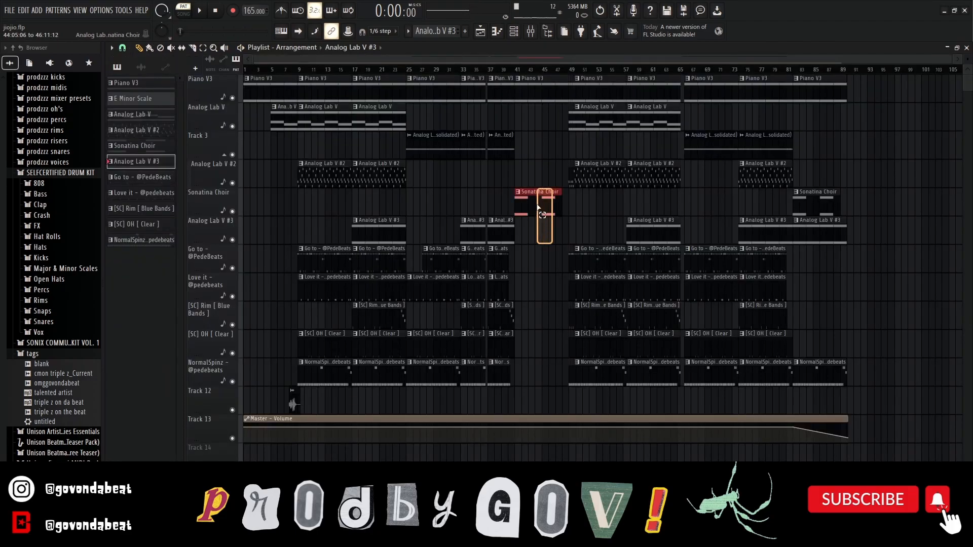
{"action": "left_click", "coordinate": [808, 202], "text": "ctrl+shift"}
{"action": "left_click", "coordinate": [595, 210], "text": "ctrl"}
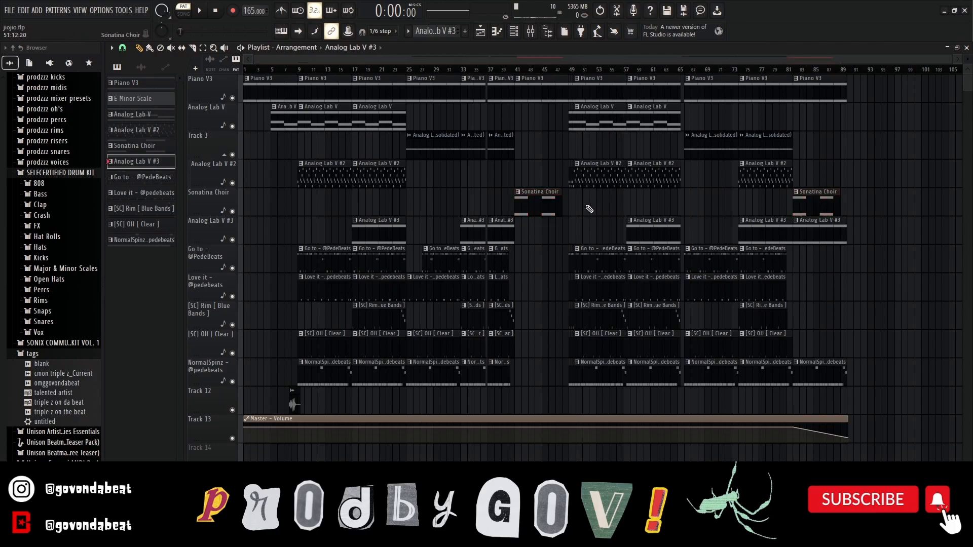
Step: Open the Sonatina Choir pattern's notes and view the voice group options in its instrument without changing the group
{"action": "double_click", "coordinate": [543, 201]}
{"action": "left_click", "coordinate": [514, 31]}
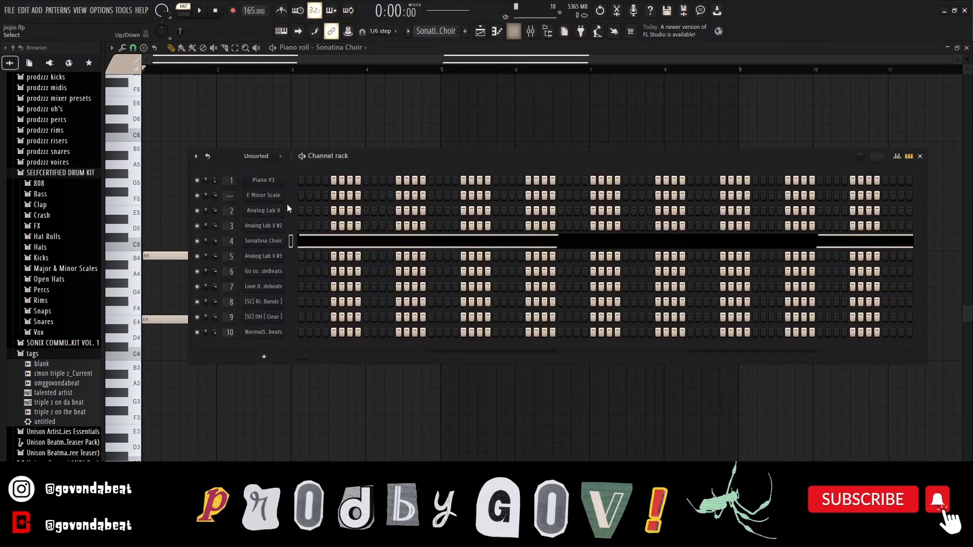
{"action": "left_click", "coordinate": [274, 241]}
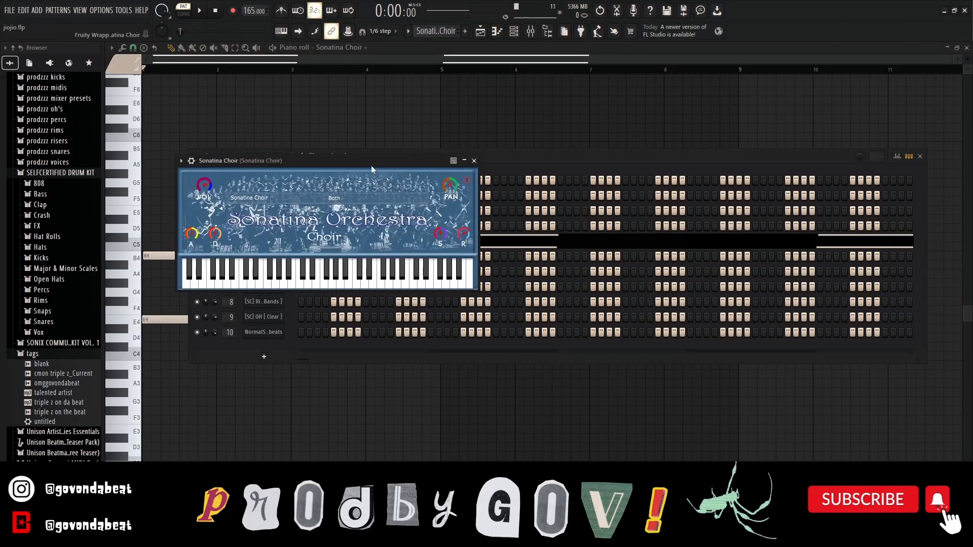
{"action": "left_click_drag", "start_coordinate": [371, 165], "coordinate": [469, 170]}
{"action": "left_click", "coordinate": [437, 205]}
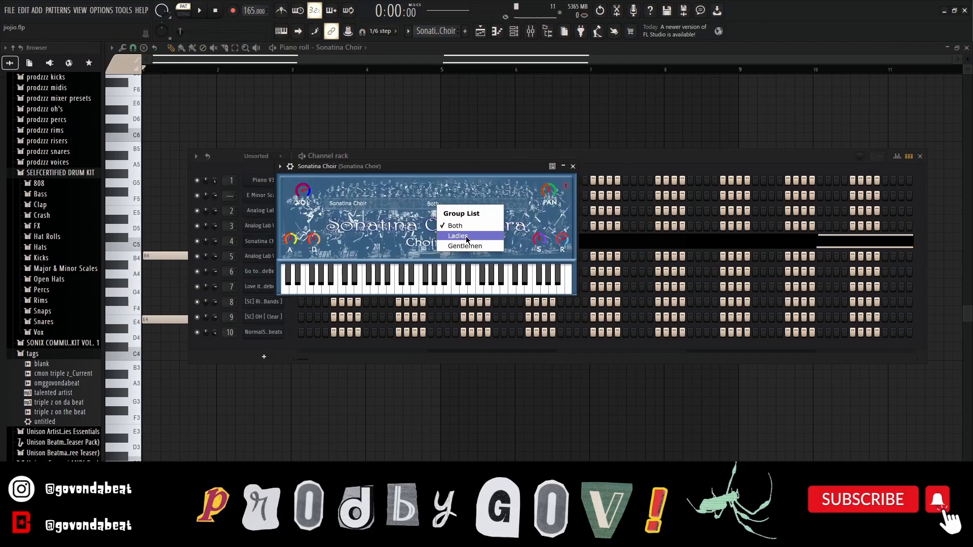
{"action": "left_click", "coordinate": [573, 167]}
{"action": "left_click", "coordinate": [573, 166]}
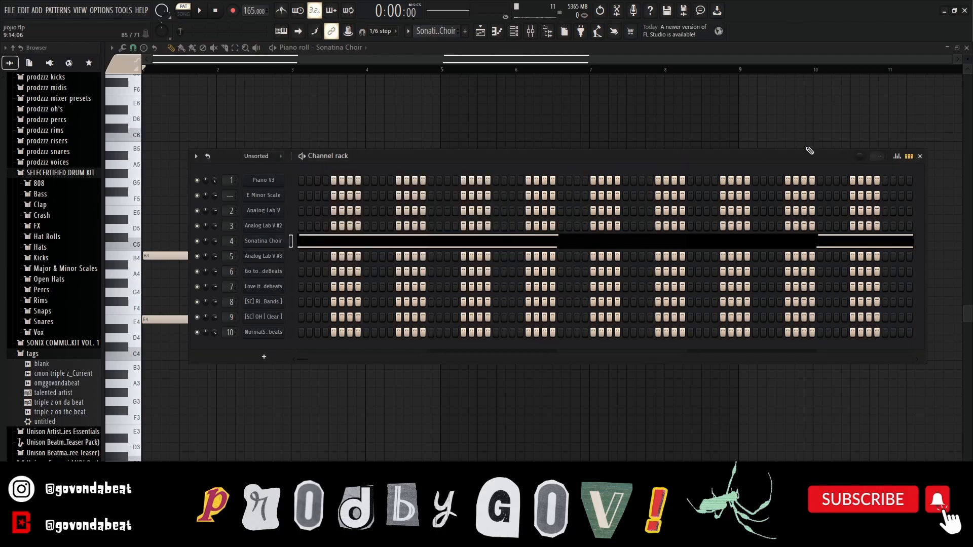
{"action": "left_click", "coordinate": [920, 156]}
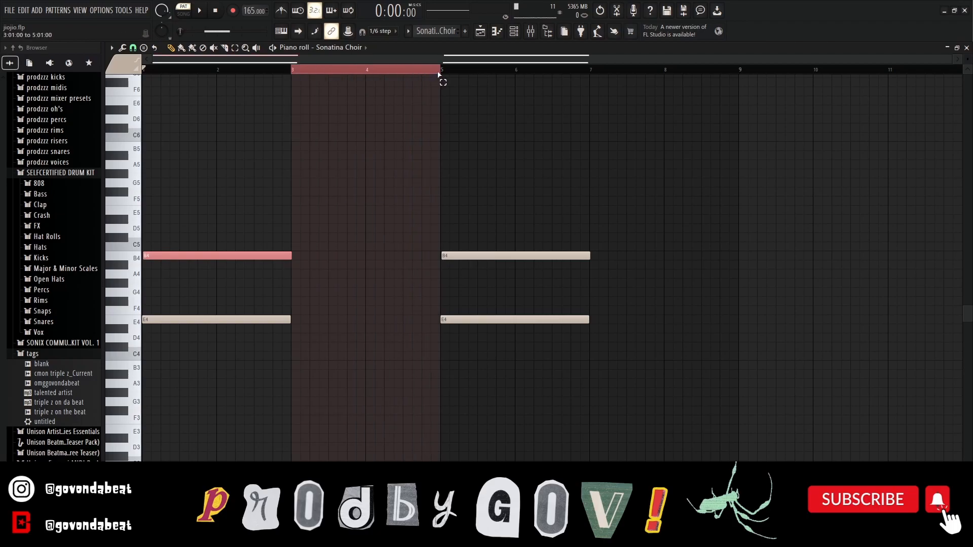
Step: Clear the time selection in the Sonatina Choir pattern and play the pattern back
{"action": "left_click", "coordinate": [458, 145], "text": "ctrl"}
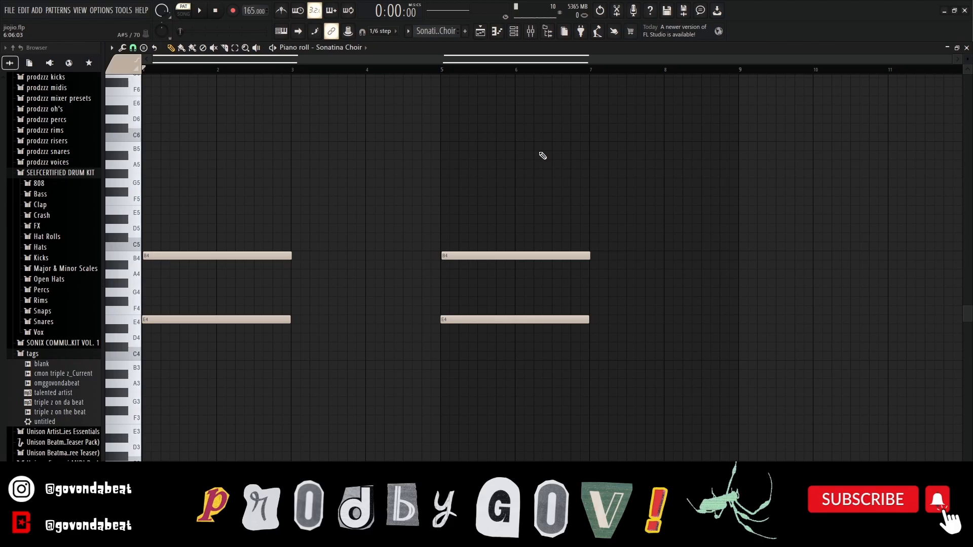
{"action": "key", "text": "space"}
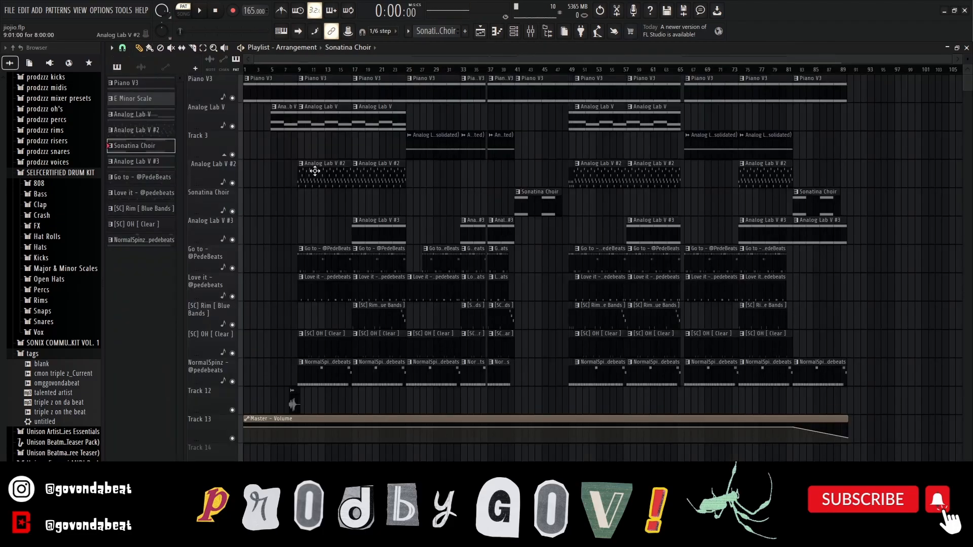
Step: Open the Analog Lab V #2 pattern's notes and check the preset loaded in its instrument
{"action": "double_click", "coordinate": [315, 170]}
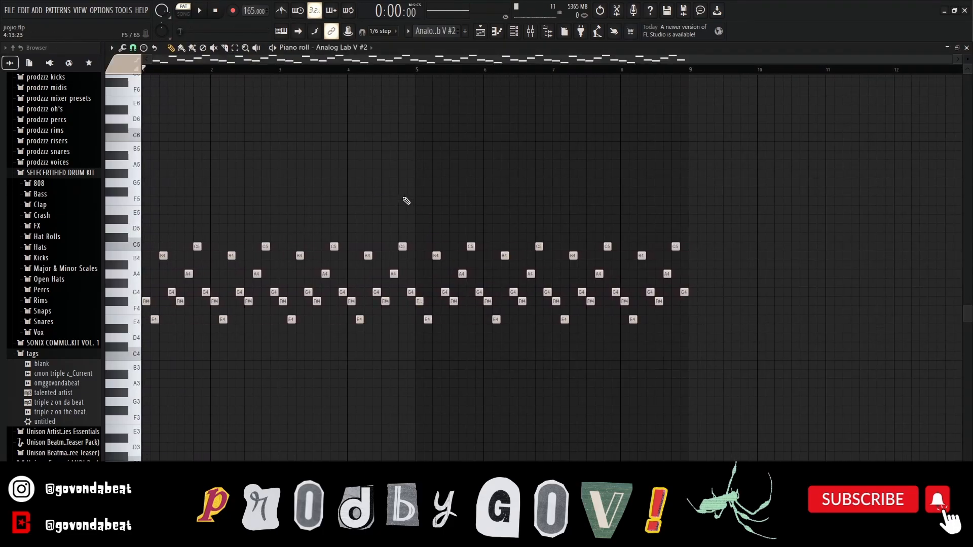
{"action": "left_click", "coordinate": [513, 31]}
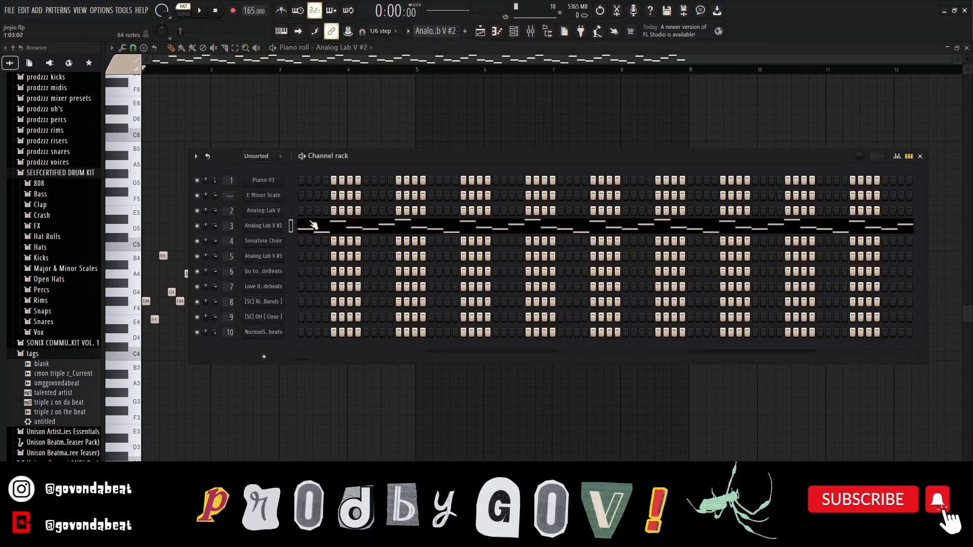
{"action": "left_click", "coordinate": [269, 223]}
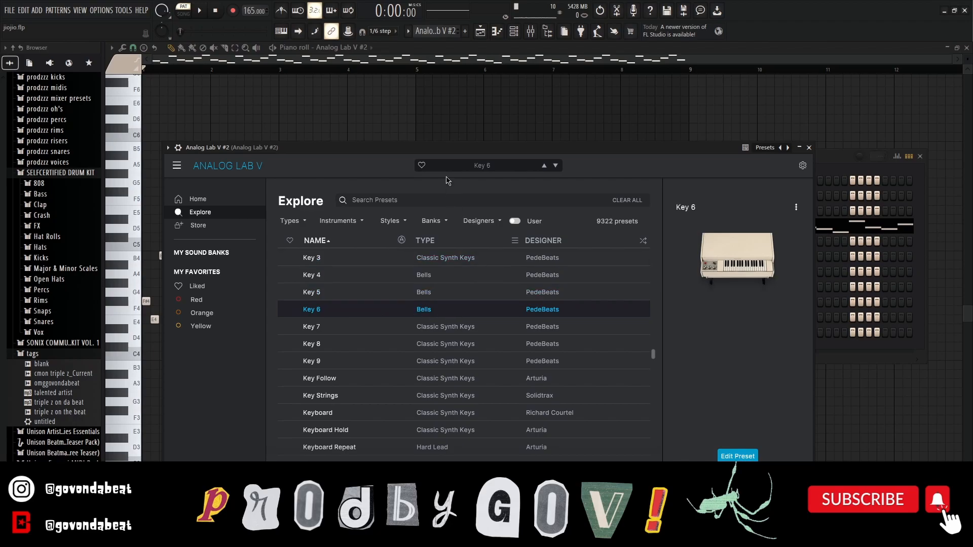
{"action": "left_click", "coordinate": [810, 148]}
{"action": "left_click", "coordinate": [918, 156]}
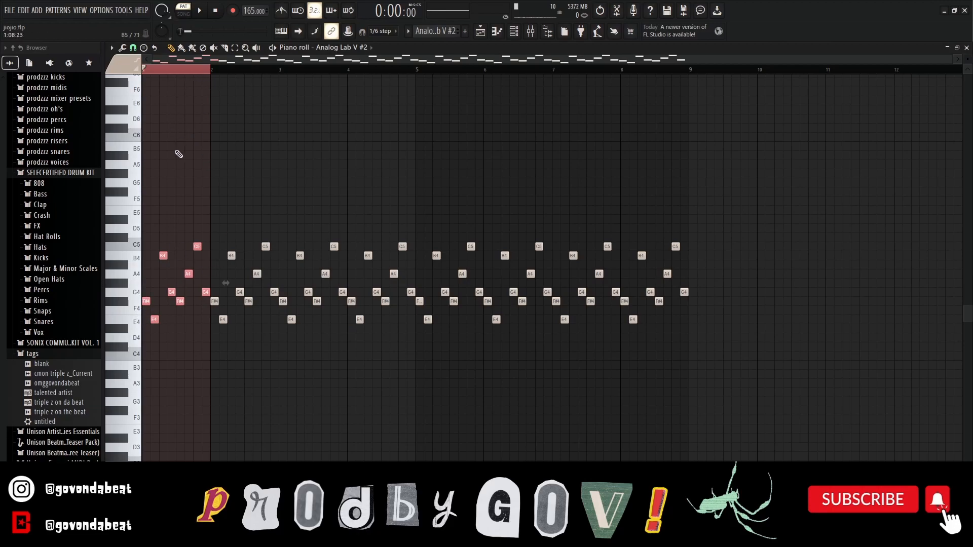
Step: Point out the repeats of the first bar in the Analog Lab V #2 pattern by selecting them, clear the selection and play the pattern
{"action": "left_click_drag", "start_coordinate": [213, 72], "coordinate": [676, 92]}
{"action": "left_click", "coordinate": [274, 163]}
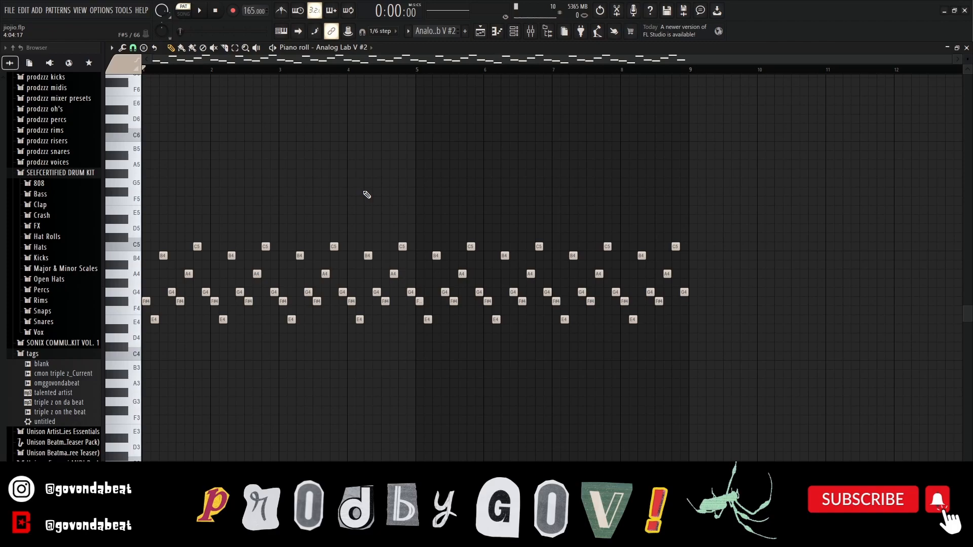
{"action": "key", "text": "space"}
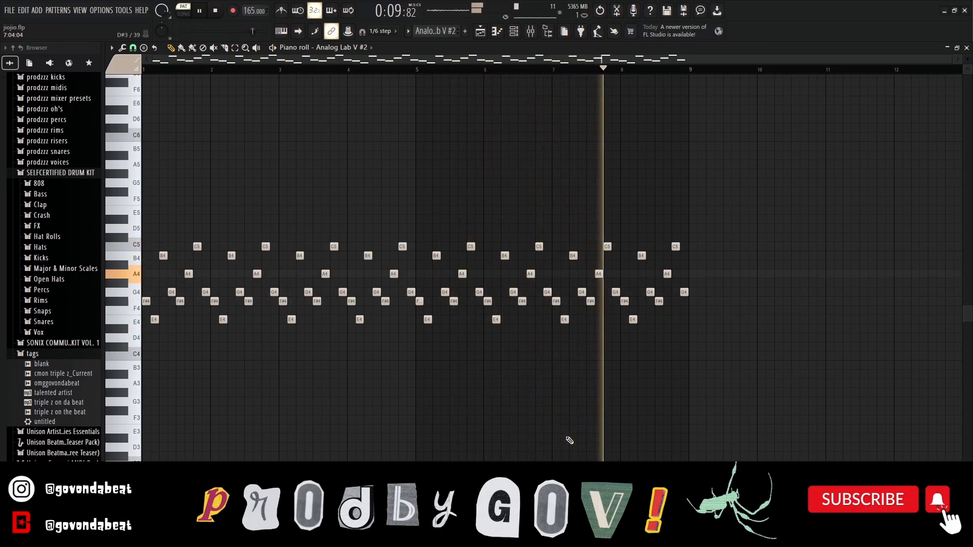
{"action": "key", "text": "space"}
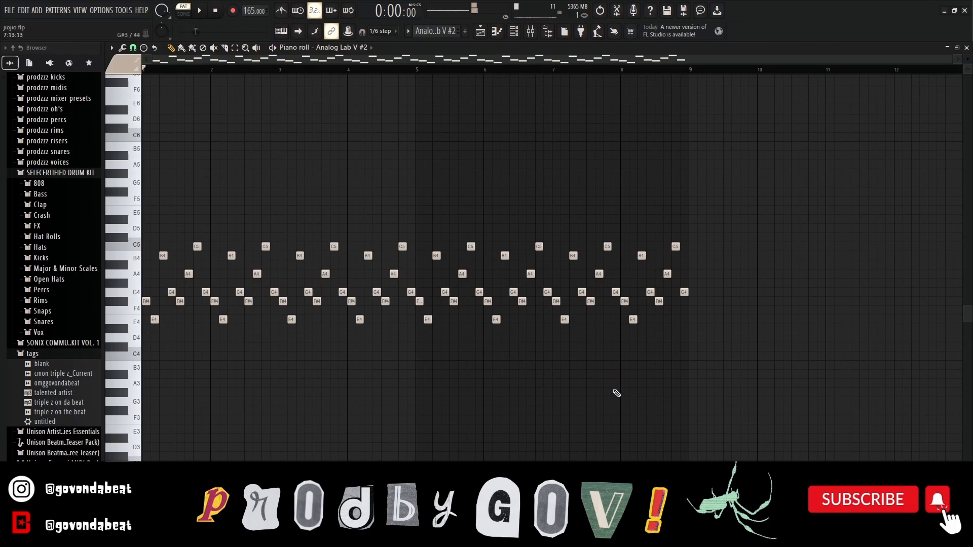
Step: Return to the arrangement and view the audio clip settings of Analog Lab V #2 (consolidated)
{"action": "key", "text": "F5"}
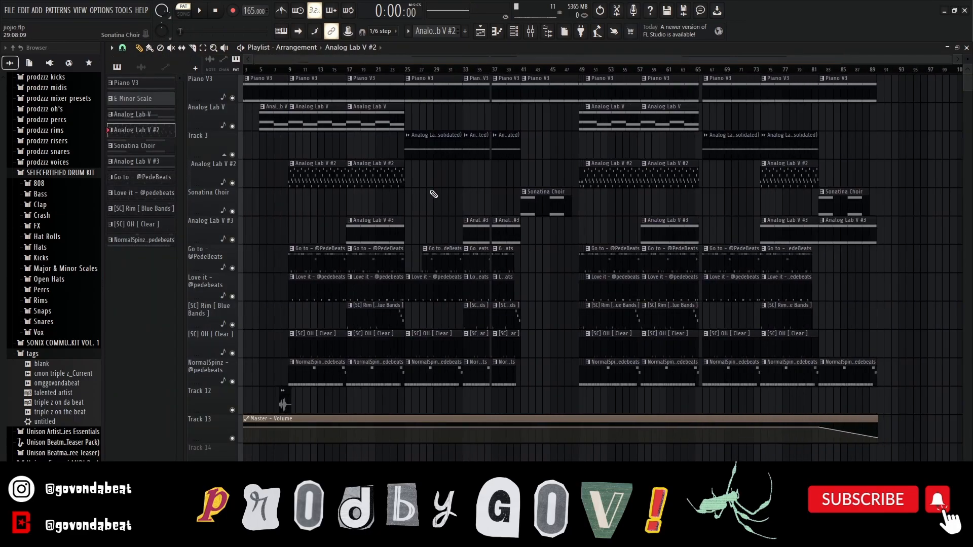
{"action": "scroll", "coordinate": [384, 199], "scroll_direction": "up", "scroll_amount": 3}
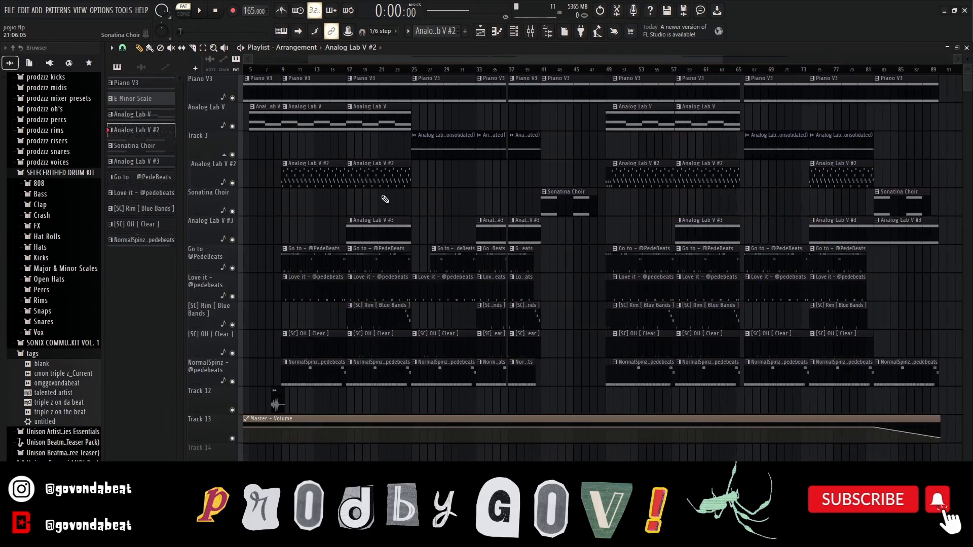
{"action": "left_click", "coordinate": [363, 173]}
{"action": "scroll", "coordinate": [369, 194], "scroll_direction": "down", "scroll_amount": 3}
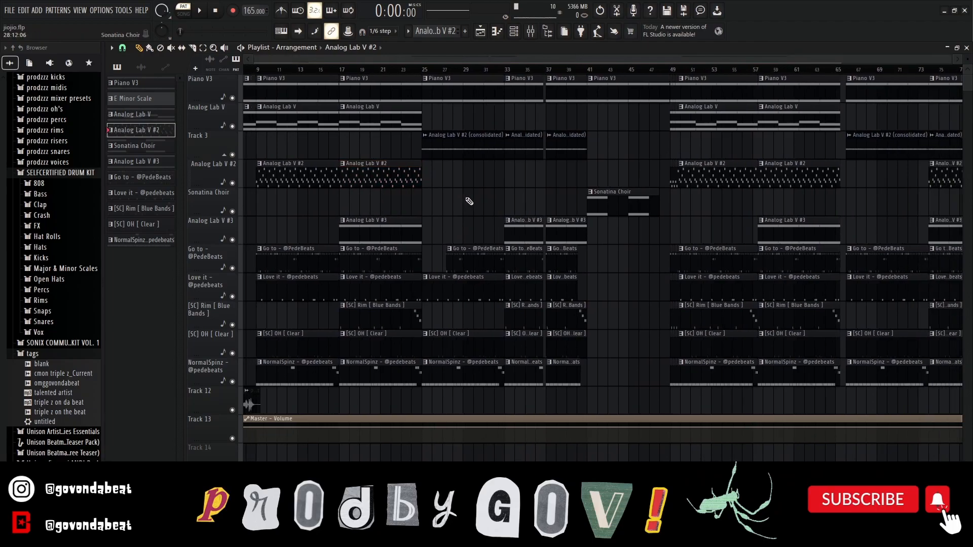
{"action": "double_click", "coordinate": [424, 144]}
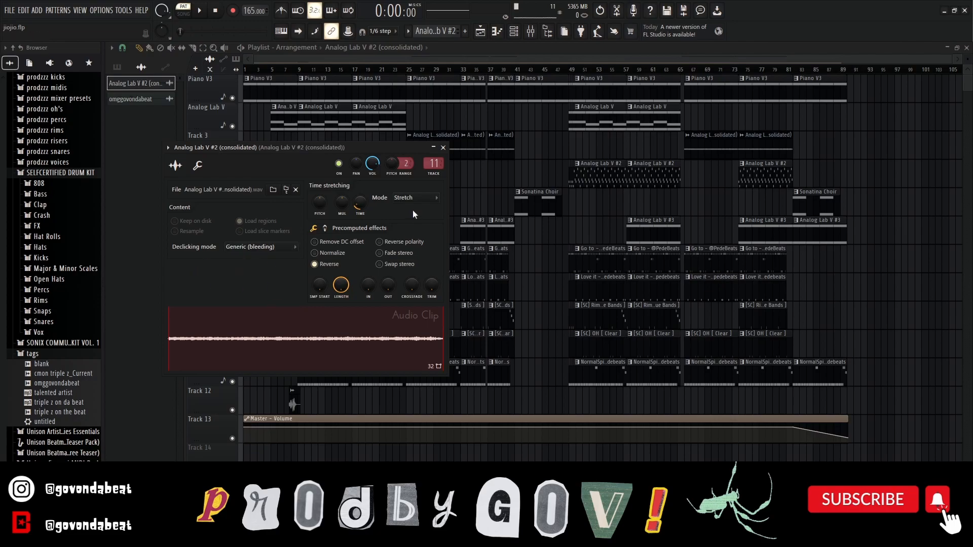
{"action": "left_click_drag", "start_coordinate": [370, 145], "coordinate": [367, 156]}
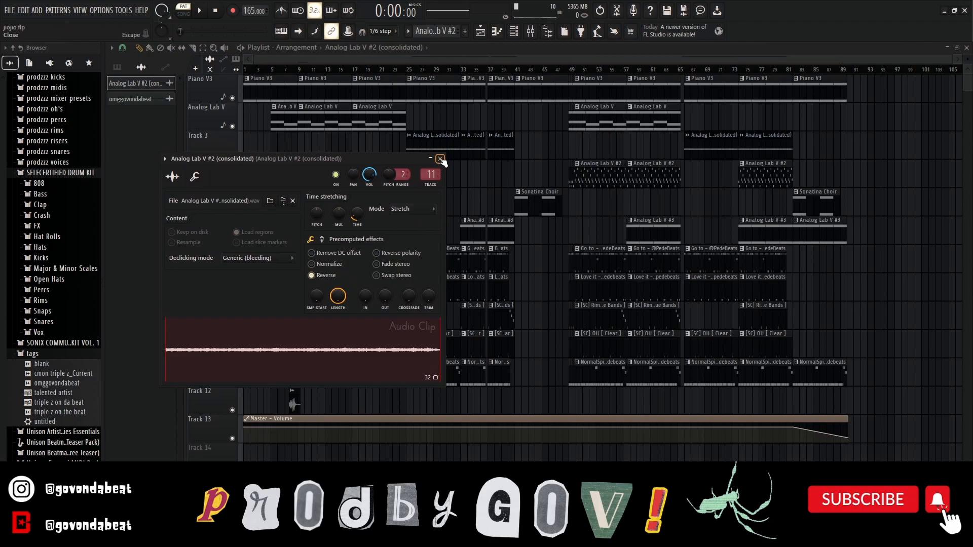
{"action": "left_click", "coordinate": [440, 159]}
Step: Inspect the FIN-MICRO effect on the mixer track of Analog Lab V #2 (consolidated), and close the mixer
{"action": "scroll", "coordinate": [533, 57], "scroll_direction": "up", "scroll_amount": 2}
{"action": "left_click", "coordinate": [531, 32]}
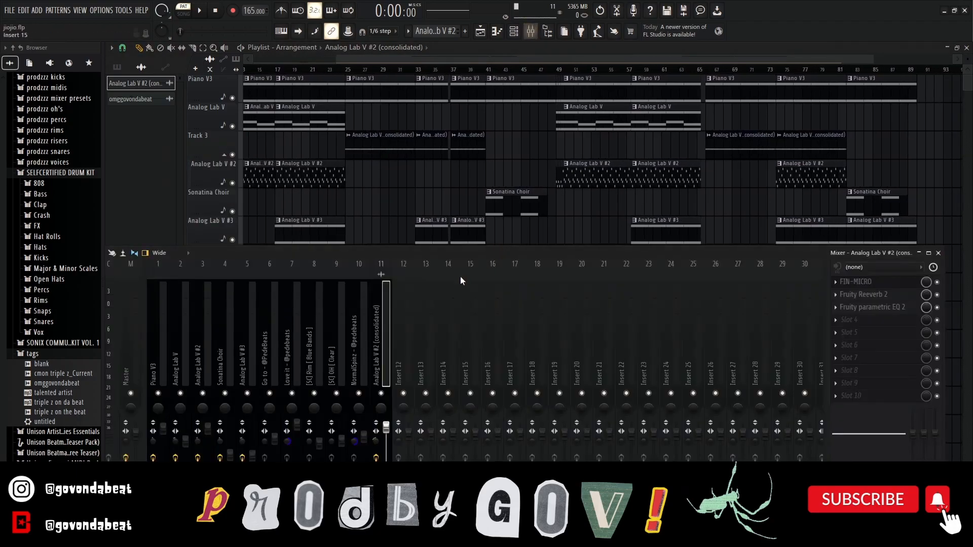
{"action": "left_click", "coordinate": [861, 281]}
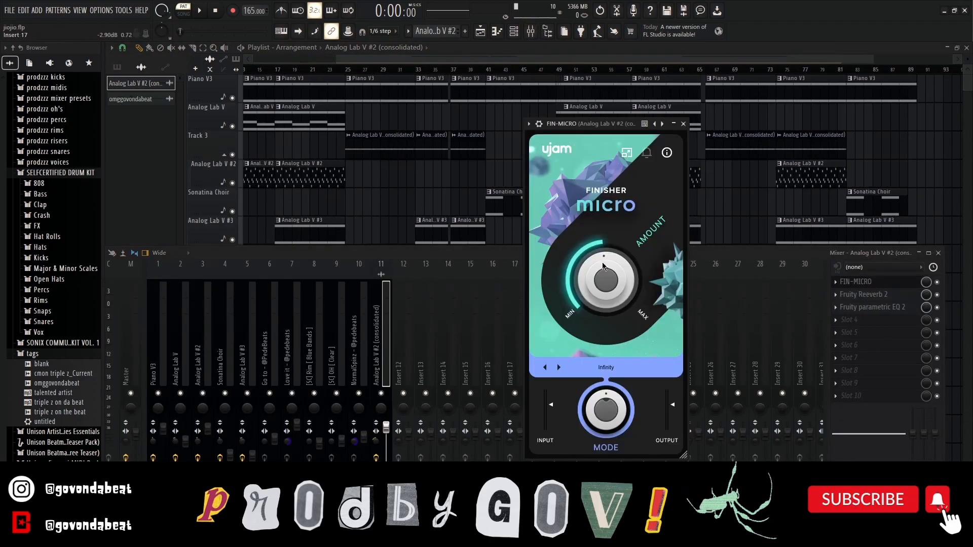
{"action": "left_click", "coordinate": [683, 124]}
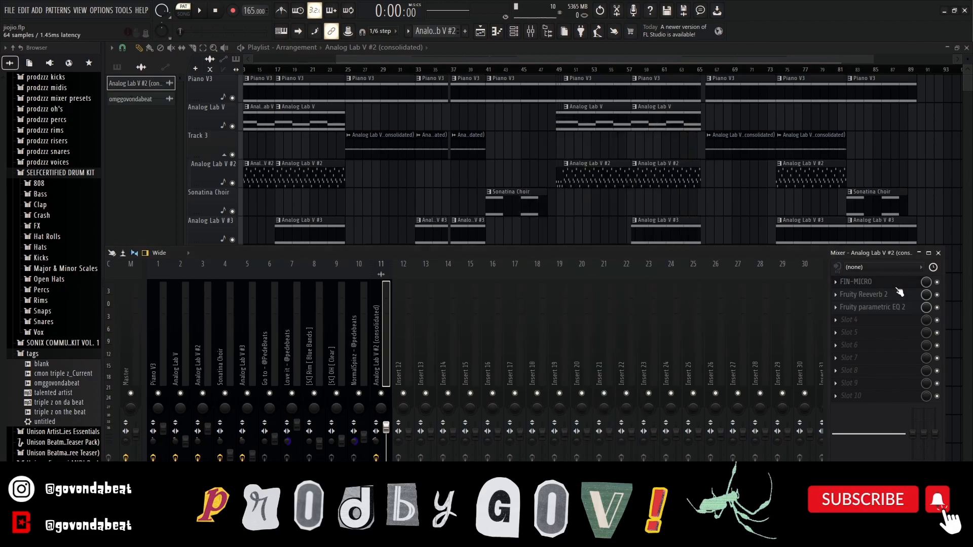
{"action": "left_click", "coordinate": [938, 253]}
Step: Solo Track 3 and play the consolidated audio clip from bar 25
{"action": "scroll", "coordinate": [405, 176], "scroll_direction": "down", "scroll_amount": 2}
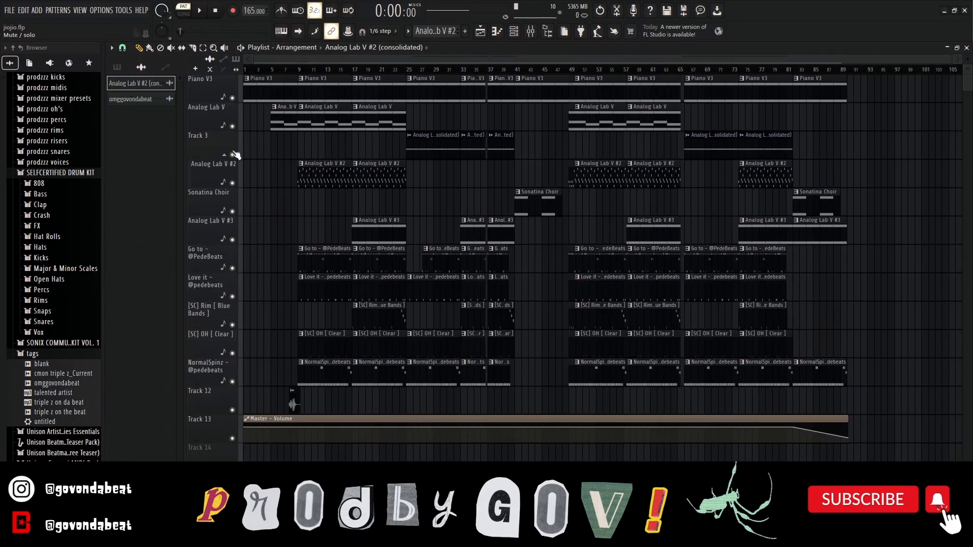
{"action": "right_click", "coordinate": [233, 154]}
{"action": "left_click", "coordinate": [408, 69]}
{"action": "scroll", "coordinate": [436, 202], "scroll_direction": "up", "scroll_amount": 3}
{"action": "key", "text": "space"}
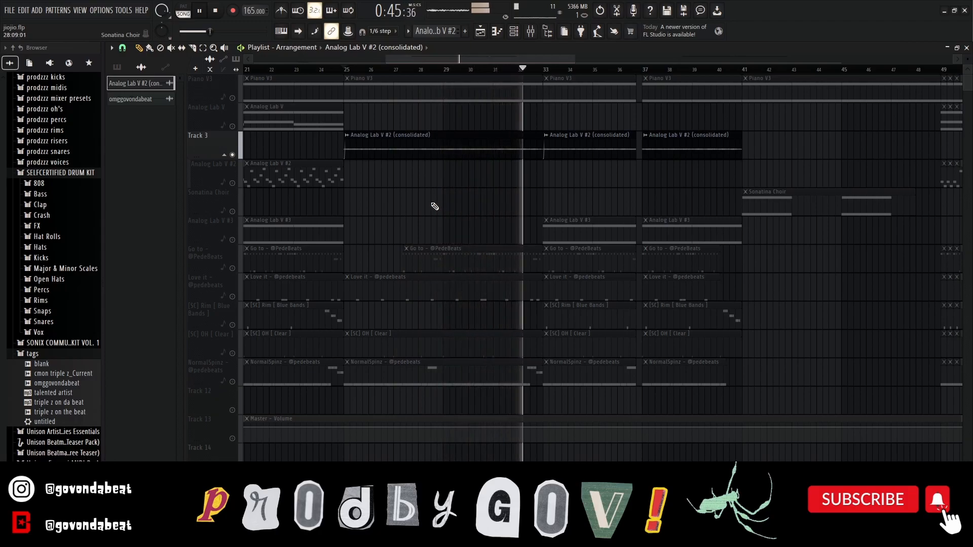
{"action": "key", "text": "space"}
Step: Show the FIN-MICRO effect in the consolidated clip's mixer track once more and close its window
{"action": "key", "text": "F9"}
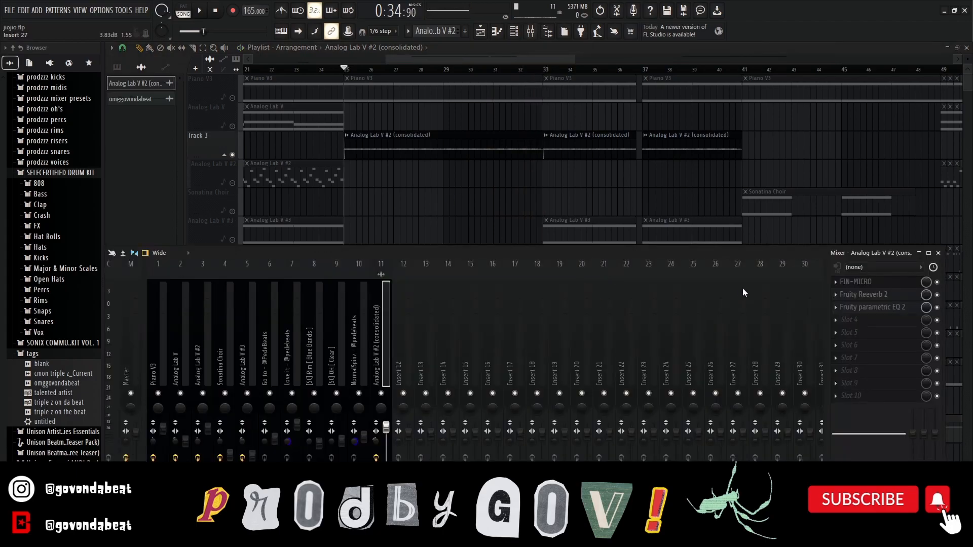
{"action": "left_click", "coordinate": [880, 283]}
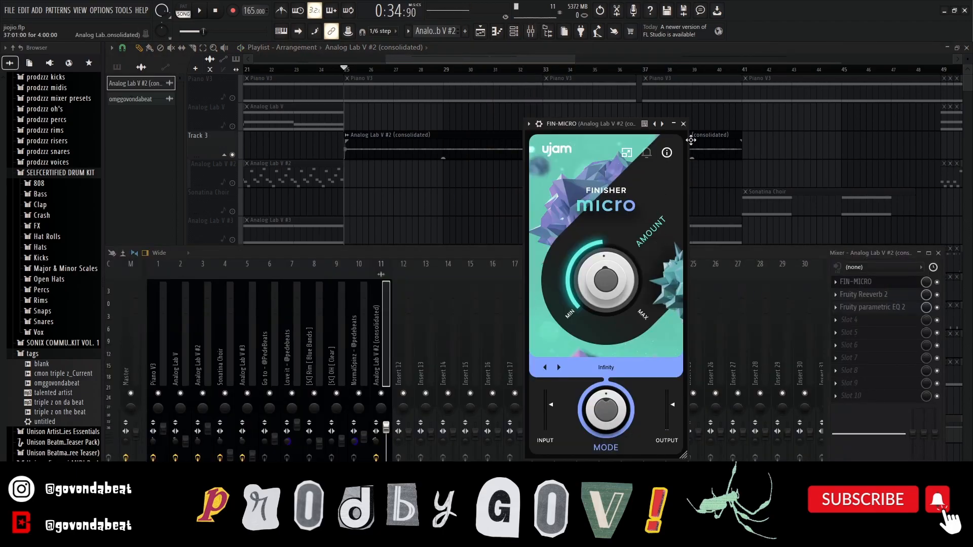
{"action": "left_click", "coordinate": [683, 123]}
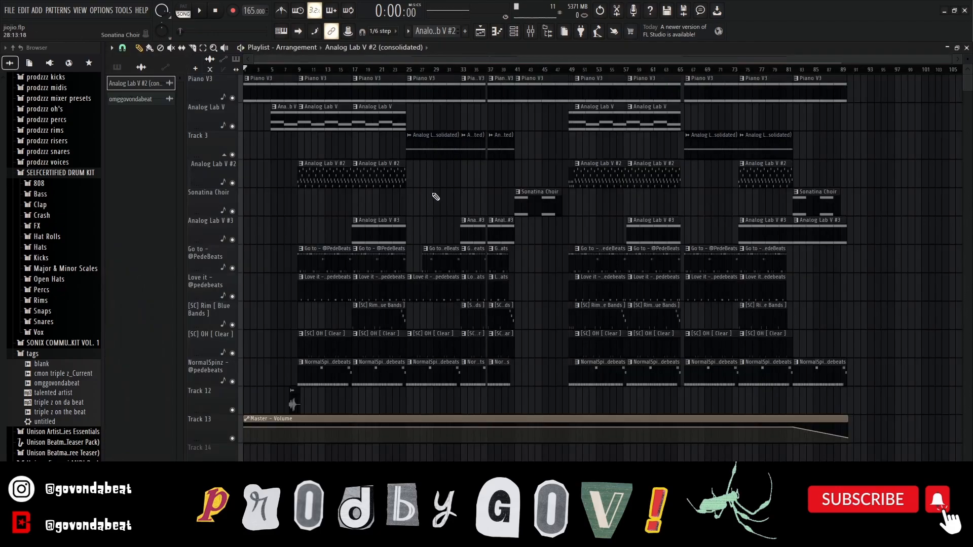
Step: Play the "Go to" pattern on its own in pattern mode and open the notes of the "Love it" pattern
{"action": "double_click", "coordinate": [323, 257]}
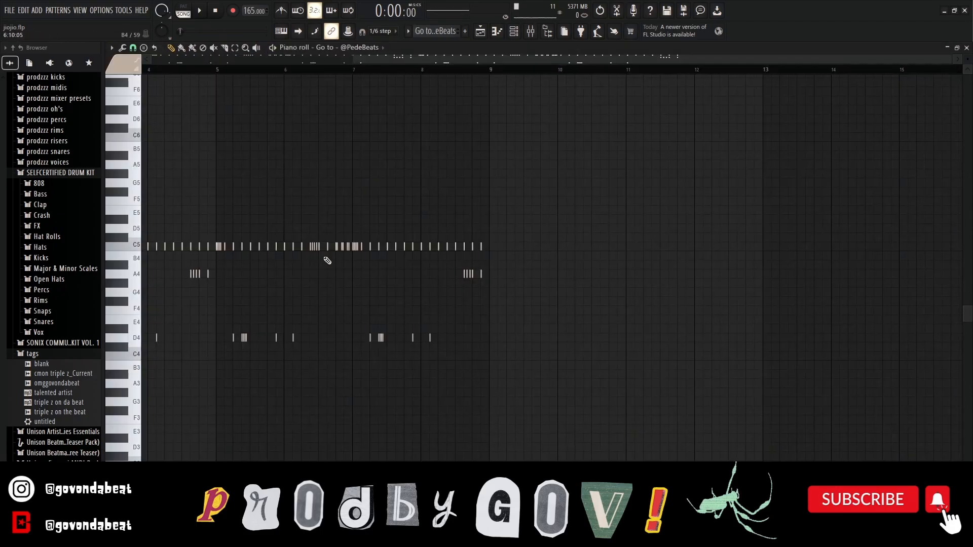
{"action": "left_click", "coordinate": [184, 12]}
{"action": "key", "text": "space"}
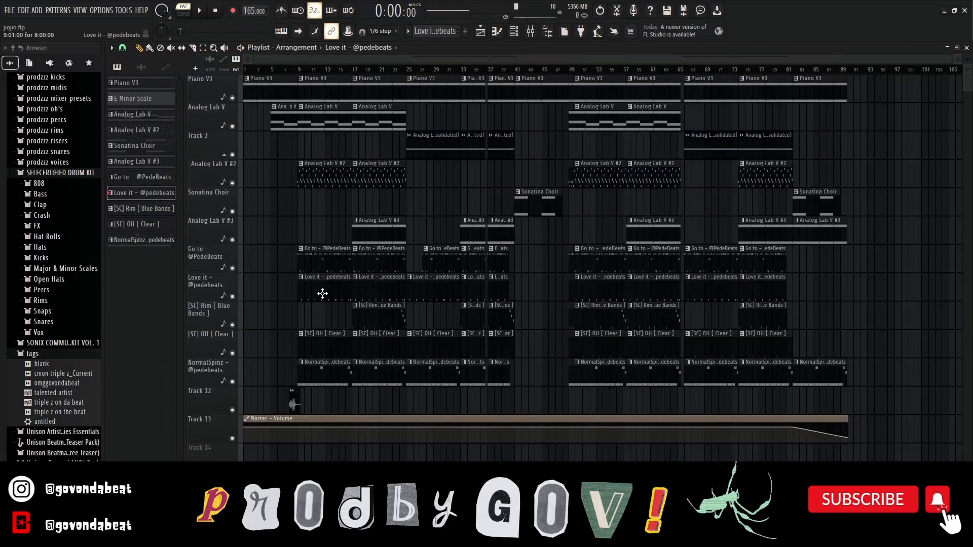
{"action": "double_click", "coordinate": [323, 294]}
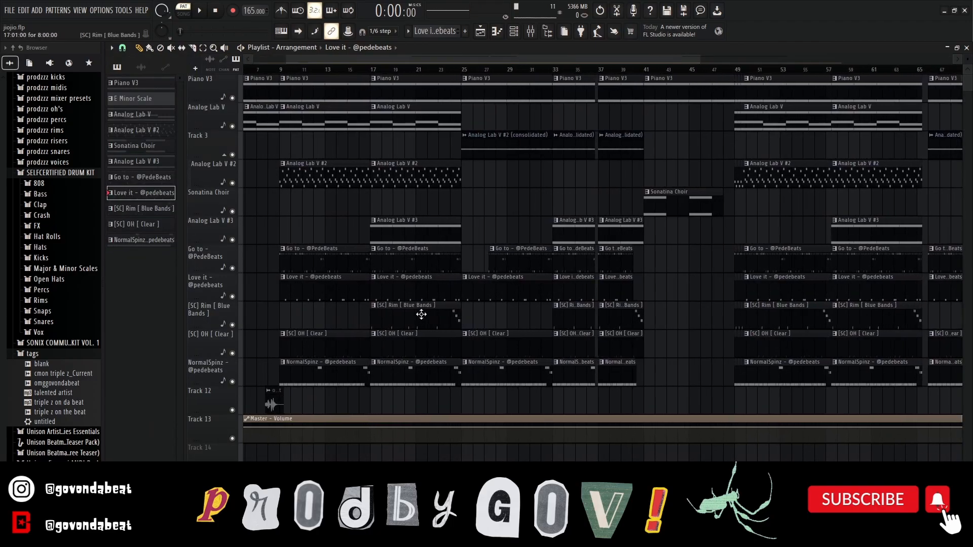
Step: Open the [SC] Rim [ Blue Bands ] pattern's notes and point out the descending rolls in bar 8 by selecting them, ending with no selection
{"action": "double_click", "coordinate": [423, 315]}
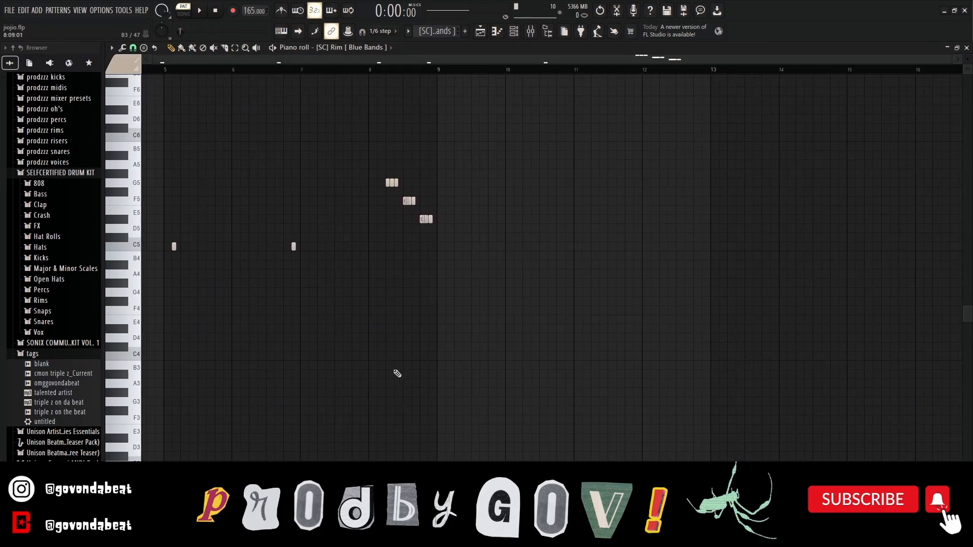
{"action": "scroll", "coordinate": [397, 373], "scroll_direction": "left", "scroll_amount": 4}
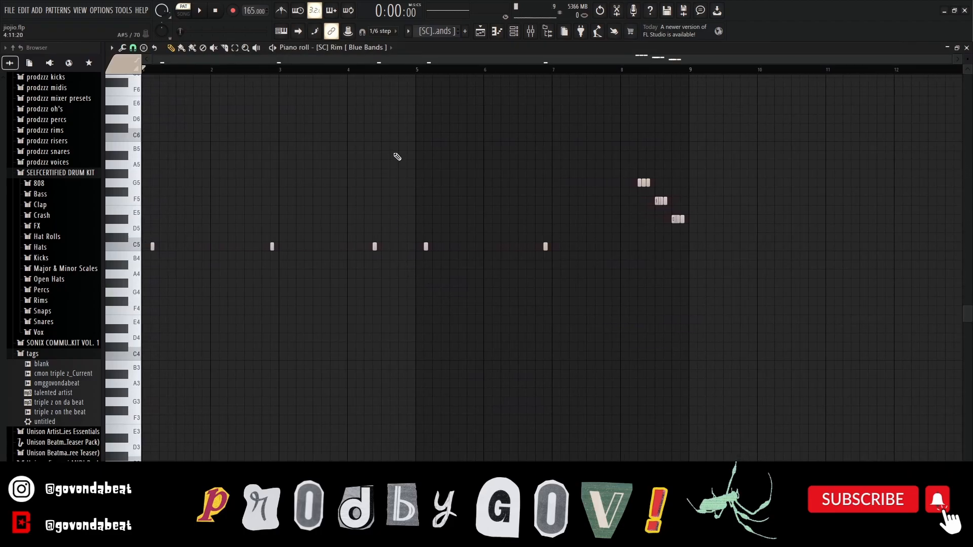
{"action": "left_click_drag", "start_coordinate": [624, 70], "coordinate": [688, 70]}
{"action": "left_click", "coordinate": [676, 74], "text": "ctrl"}
{"action": "scroll", "coordinate": [672, 129], "scroll_direction": "up", "scroll_amount": 5}
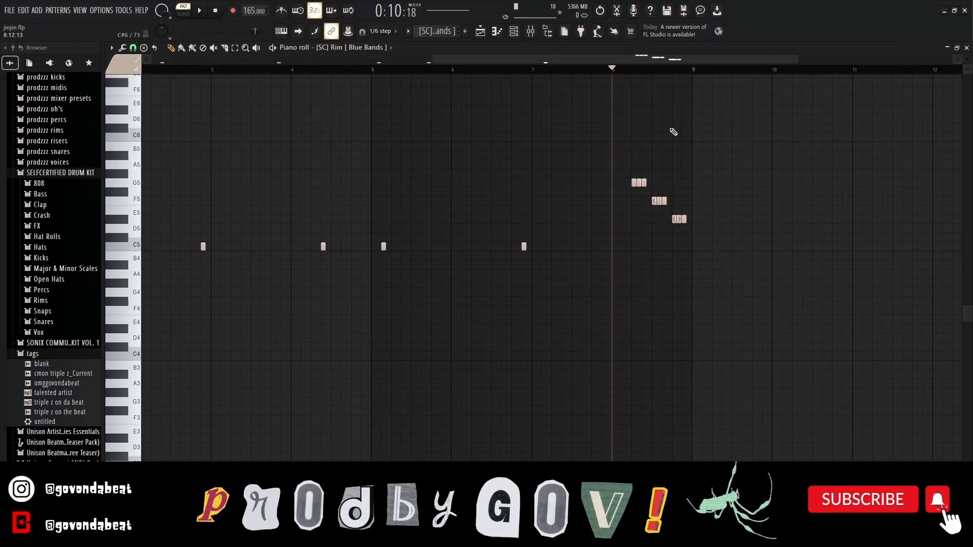
{"action": "left_click_drag", "start_coordinate": [430, 71], "coordinate": [638, 74]}
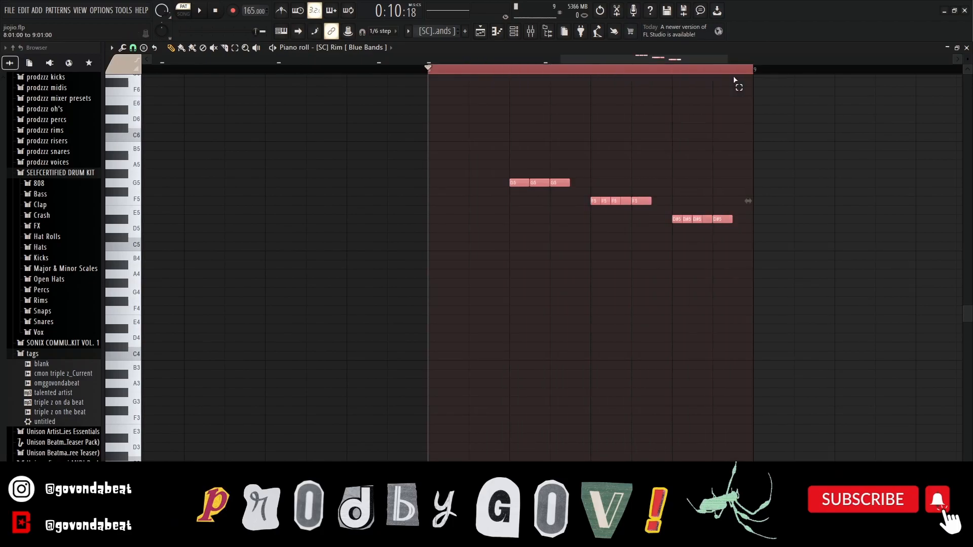
{"action": "left_click", "coordinate": [541, 129], "text": "ctrl"}
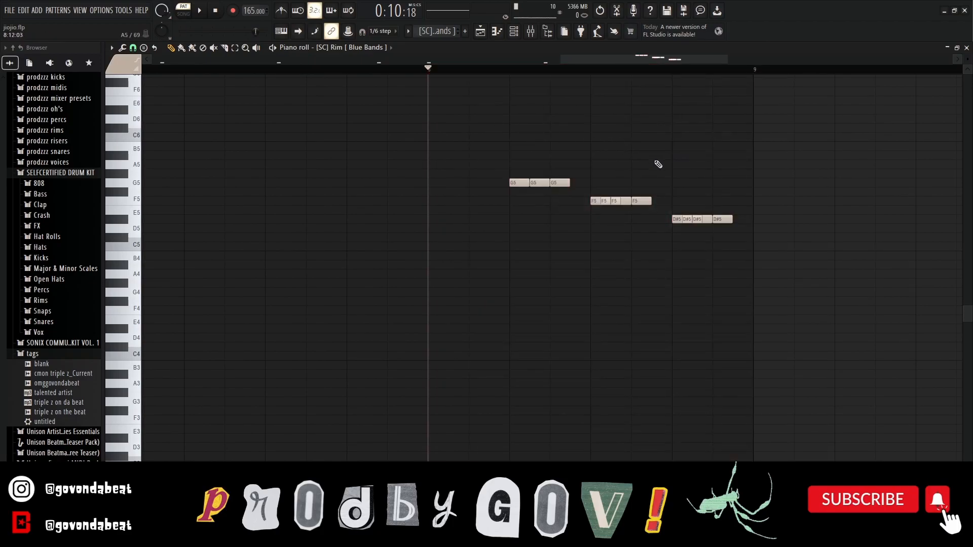
Step: Play the whole [SC] Rim [ Blue Bands ] pattern from the start
{"action": "scroll", "coordinate": [658, 165], "scroll_direction": "down", "scroll_amount": 5}
{"action": "left_click", "coordinate": [583, 70]}
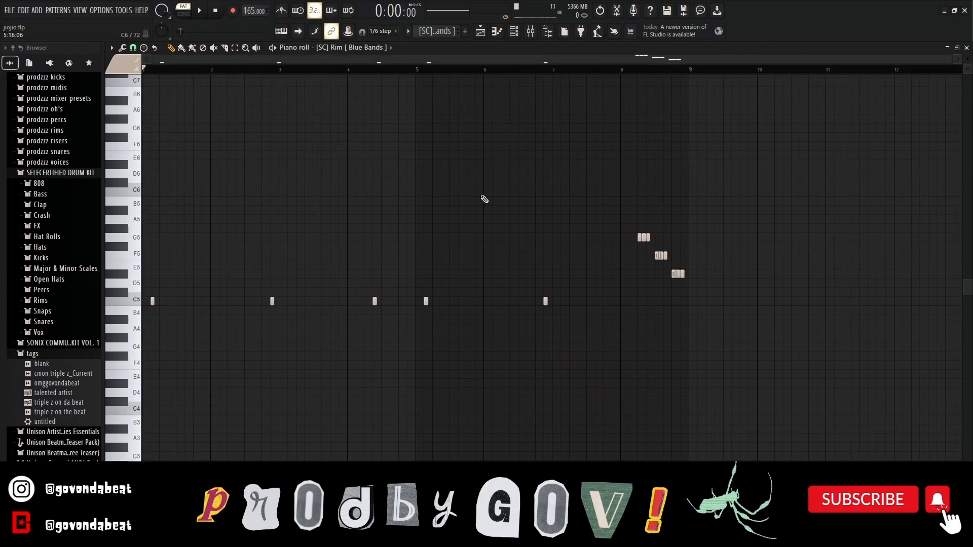
{"action": "key", "text": "space"}
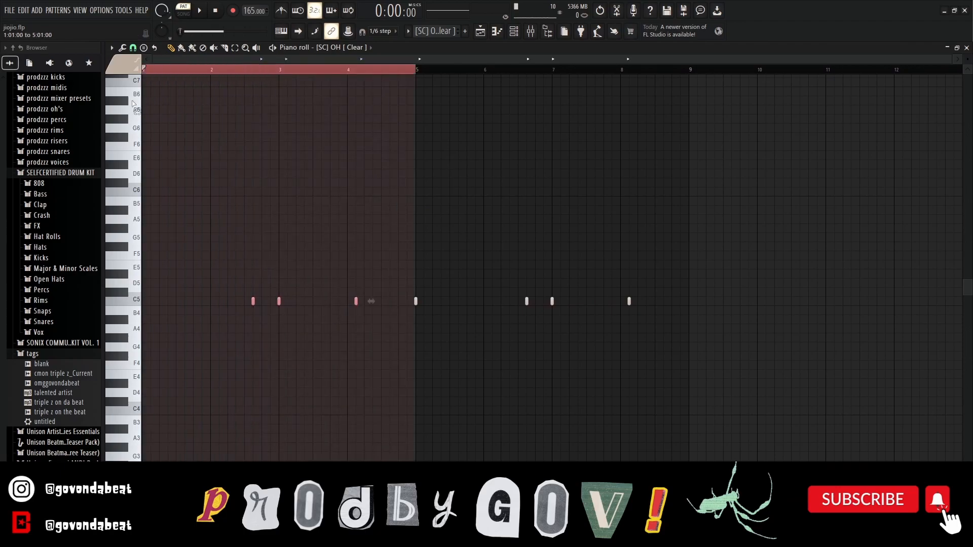
Step: Clear the four-bar selection in the [SC] OH [ Clear ] pattern and finish playing it back
{"action": "left_click", "coordinate": [212, 189], "text": "ctrl"}
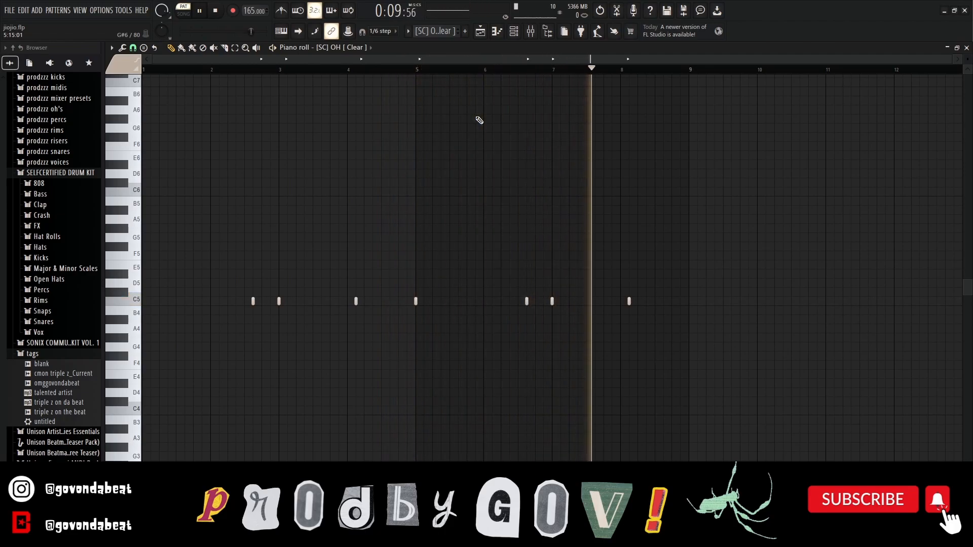
{"action": "key", "text": "space"}
Step: Return to the arrangement, open the NormalSpinz pattern's notes and examine the high slide note in bar 4
{"action": "key", "text": "F5"}
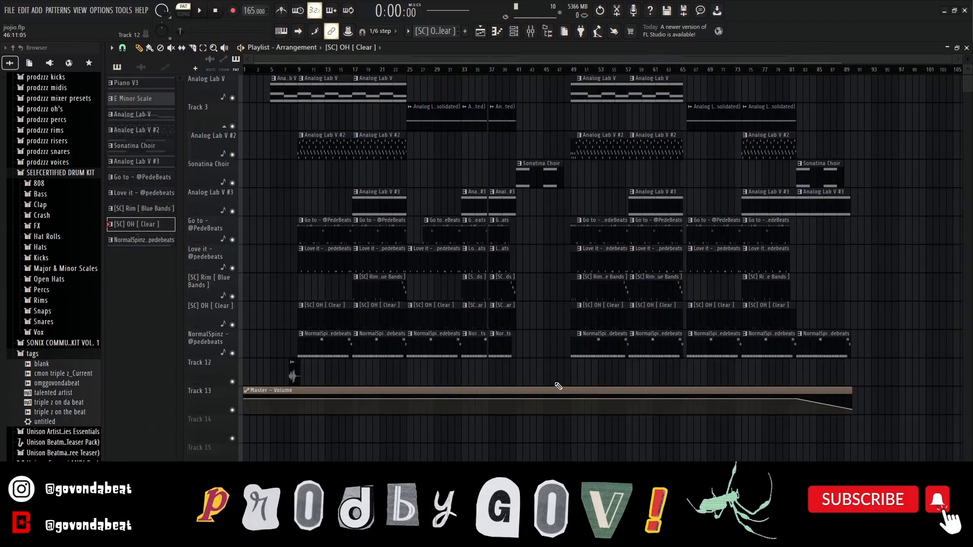
{"action": "double_click", "coordinate": [327, 350]}
{"action": "left_click_drag", "start_coordinate": [353, 261], "coordinate": [366, 211]}
{"action": "left_click_drag", "start_coordinate": [363, 350], "coordinate": [374, 217]}
{"action": "left_click_drag", "start_coordinate": [387, 319], "coordinate": [380, 209]}
{"action": "left_click_drag", "start_coordinate": [362, 340], "coordinate": [359, 211]}
{"action": "left_click", "coordinate": [360, 300], "text": "ctrl"}
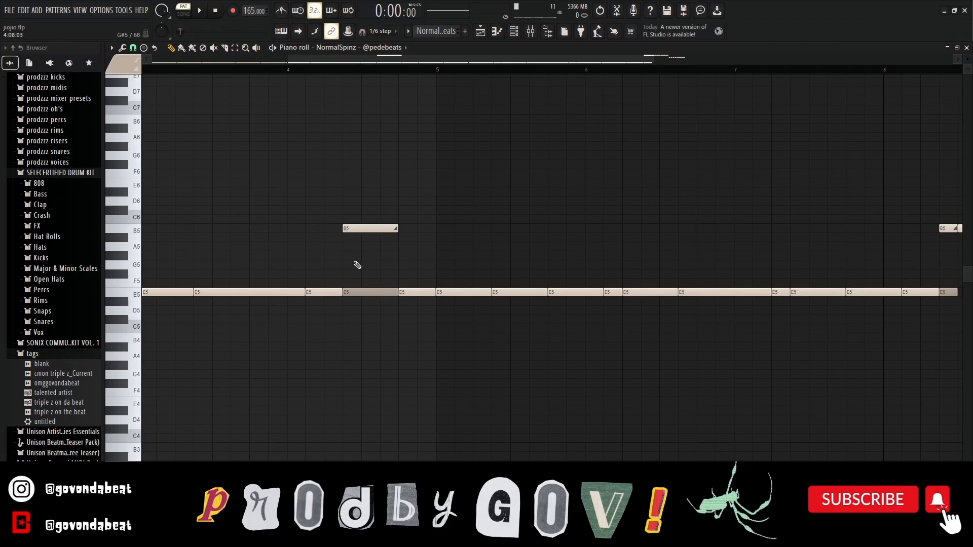
Step: Check the note properties of the B5 slide note in bar 4 and point out the E5 note beneath it
{"action": "scroll", "coordinate": [361, 249], "scroll_direction": "up", "scroll_amount": 3}
{"action": "double_click", "coordinate": [374, 231]}
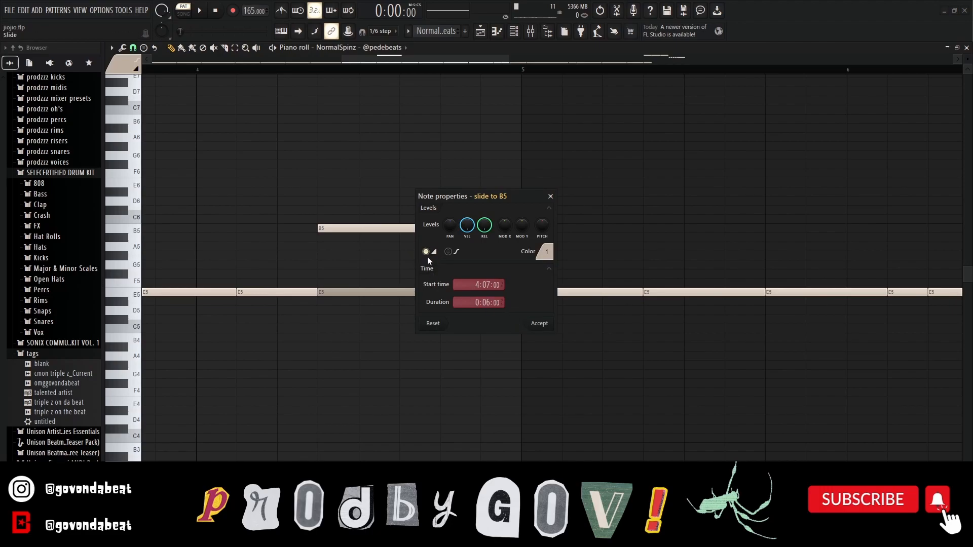
{"action": "left_click", "coordinate": [543, 326]}
{"action": "left_click", "coordinate": [361, 293]}
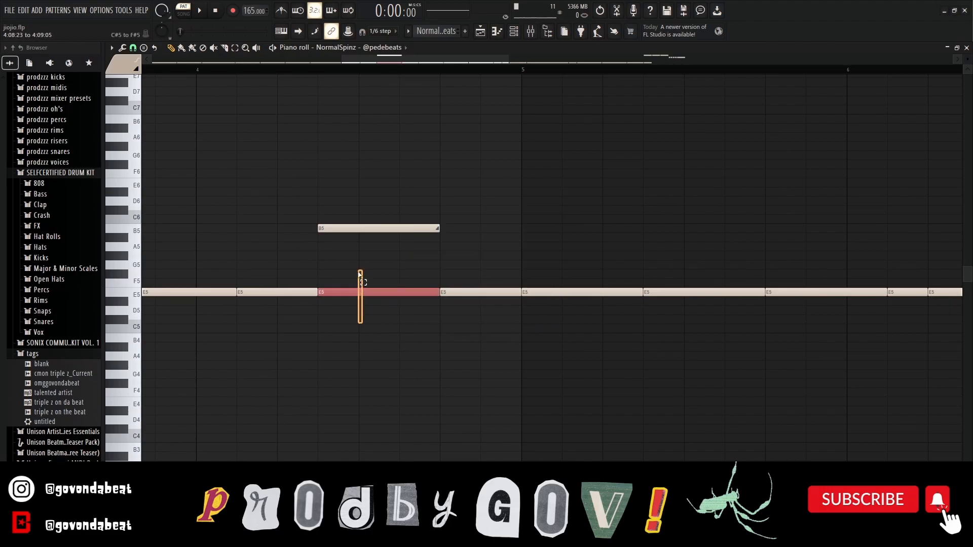
{"action": "scroll", "coordinate": [392, 335], "scroll_direction": "down", "scroll_amount": 6}
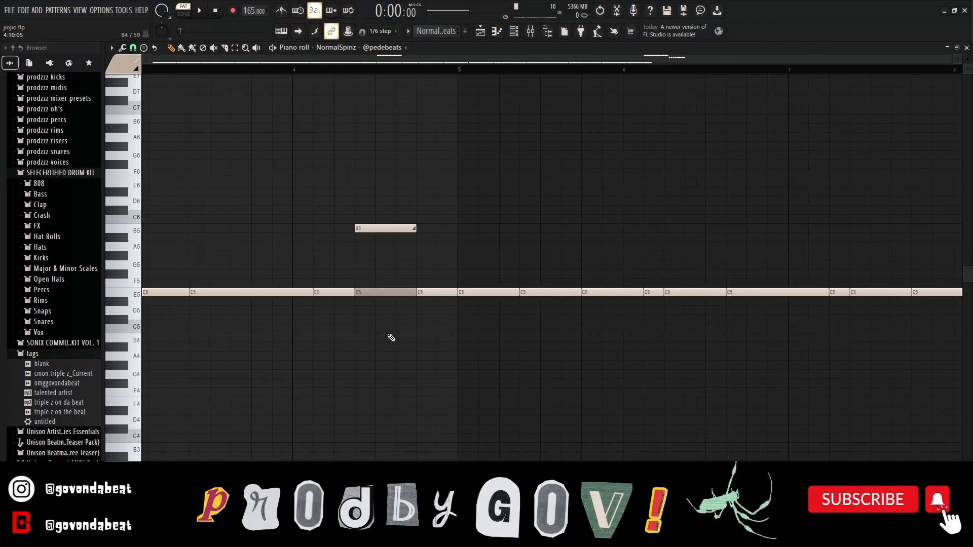
Step: Play the NormalSpinz pattern from the start of the B5 slide note in bar 4
{"action": "left_click", "coordinate": [374, 70]}
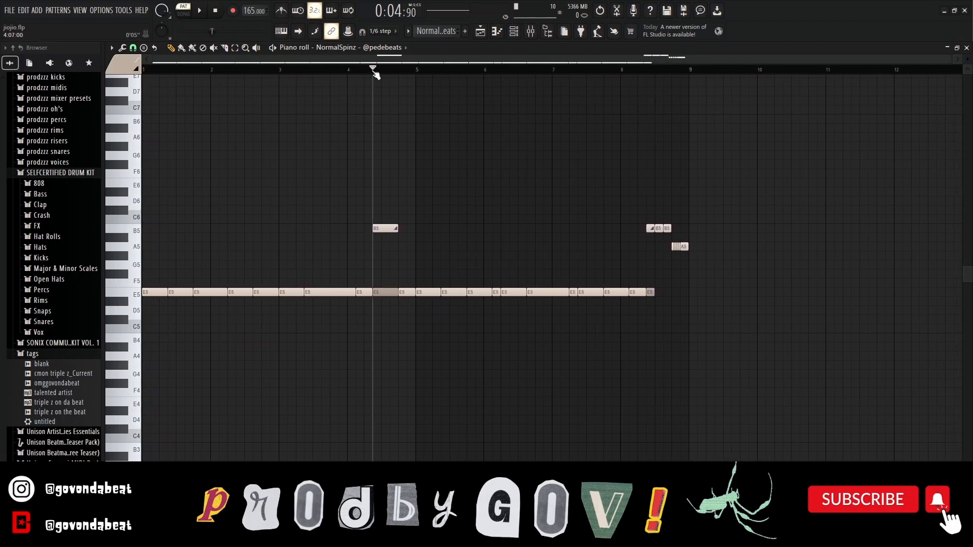
{"action": "scroll", "coordinate": [377, 260], "scroll_direction": "up", "scroll_amount": 5}
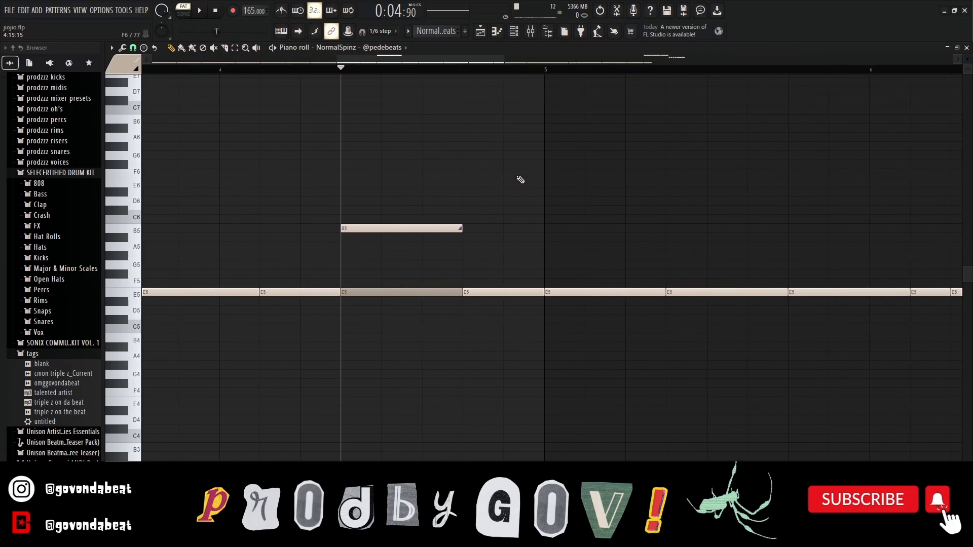
{"action": "key", "text": "space"}
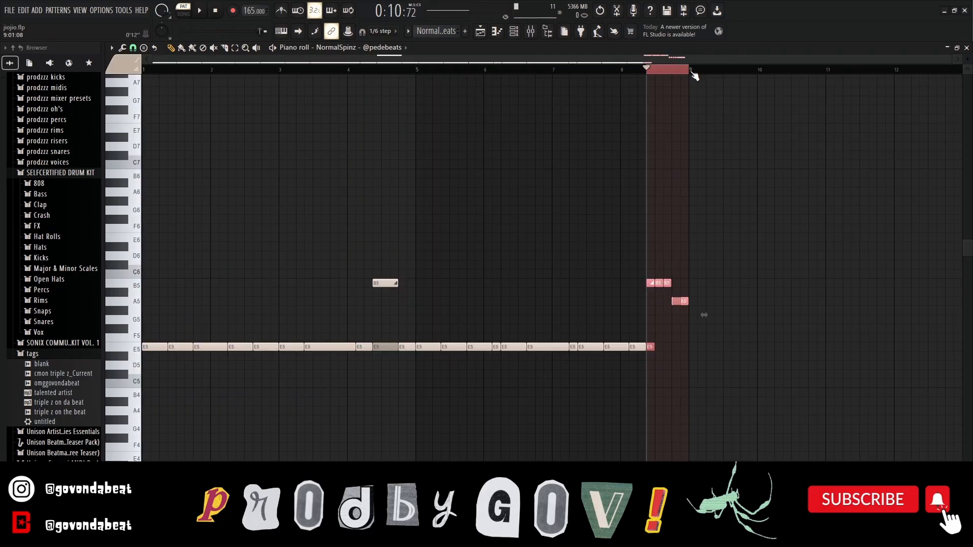
Step: Point out the slide and roll notes in bar 8, clear the selection and play the whole NormalSpinz pattern from the start
{"action": "left_click", "coordinate": [692, 72], "text": "ctrl"}
{"action": "scroll", "coordinate": [681, 239], "scroll_direction": "up", "scroll_amount": 5}
{"action": "left_click_drag", "start_coordinate": [594, 72], "coordinate": [710, 91]}
{"action": "key", "text": "ctrl+d"}
{"action": "scroll", "coordinate": [635, 158], "scroll_direction": "down", "scroll_amount": 5}
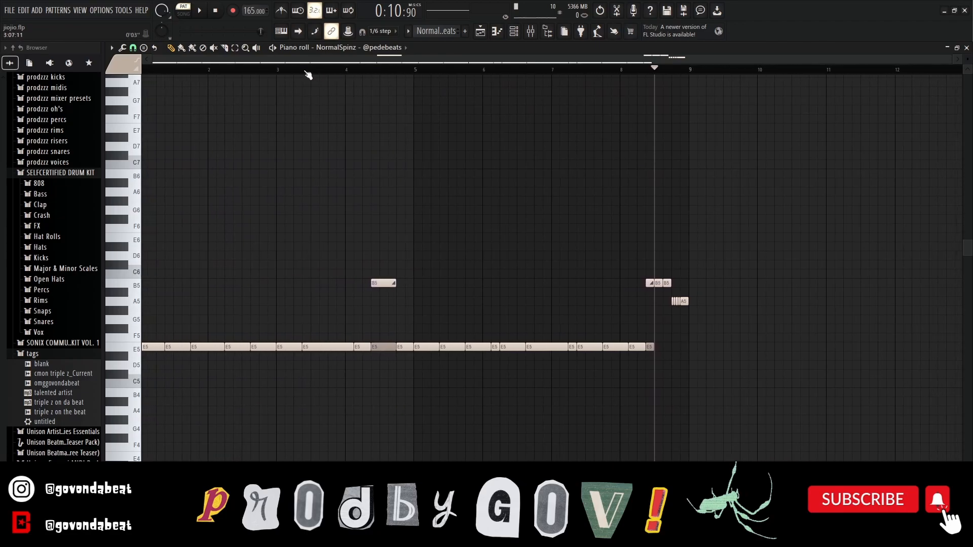
{"action": "left_click", "coordinate": [145, 72]}
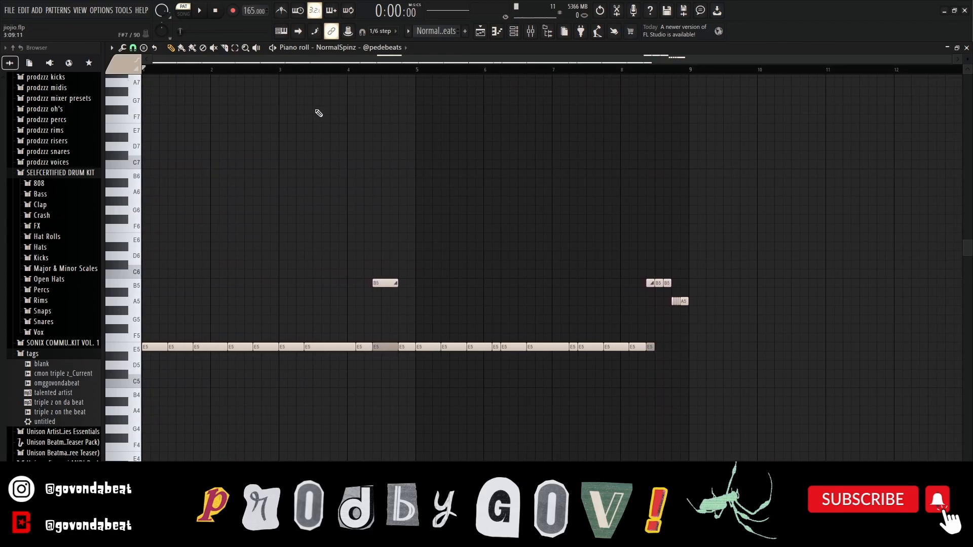
{"action": "key", "text": "space"}
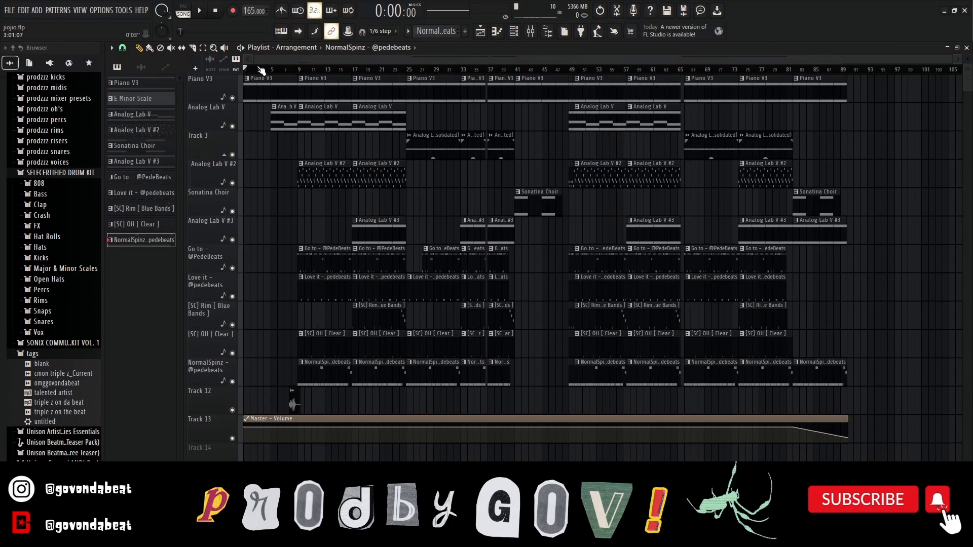
Step: Return to the arrangement and examine the intro before bar 9, including the voice tag, ending with no selection
{"action": "left_click_drag", "start_coordinate": [245, 68], "coordinate": [332, 71]}
{"action": "key", "text": "ctrl+d"}
{"action": "scroll", "coordinate": [265, 187], "scroll_direction": "up", "scroll_amount": 2}
{"action": "scroll", "coordinate": [267, 187], "scroll_direction": "up", "scroll_amount": 3}
{"action": "key", "text": "ctrl+d"}
{"action": "key", "text": "ctrl+d"}
{"action": "key", "text": "ctrl+d"}
{"action": "scroll", "coordinate": [326, 142], "scroll_direction": "up", "scroll_amount": 3}
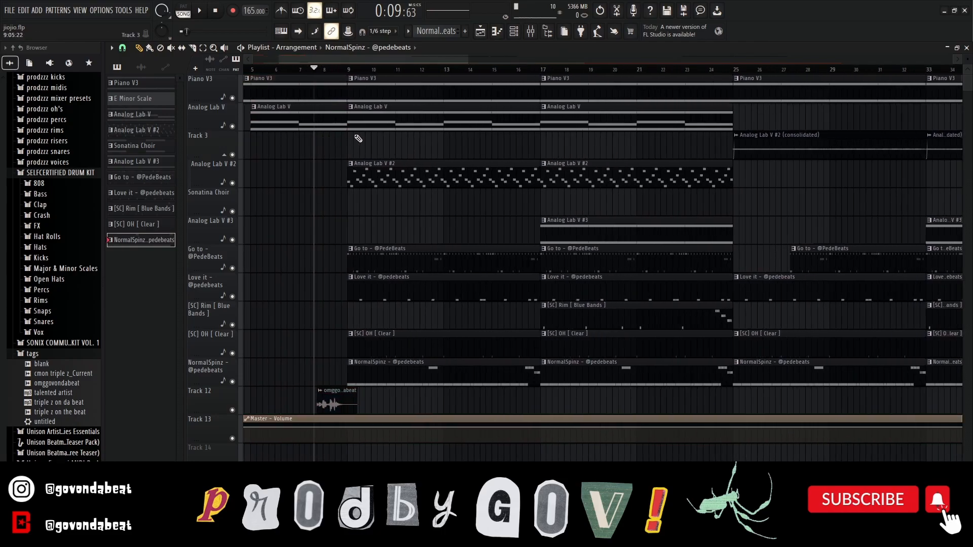
Step: Point out the sections at bars 9 to 17 and bars 17 to 25 by selecting each, ending with no selection
{"action": "scroll", "coordinate": [346, 150], "scroll_direction": "down", "scroll_amount": 5}
{"action": "left_click_drag", "start_coordinate": [299, 70], "coordinate": [352, 70]}
{"action": "key", "text": "ctrl+d"}
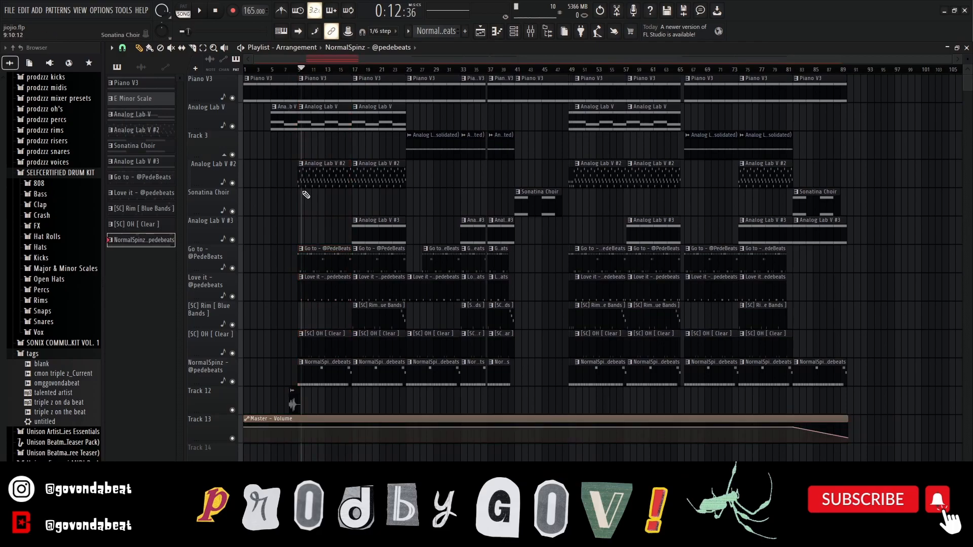
{"action": "scroll", "coordinate": [306, 194], "scroll_direction": "up", "scroll_amount": 2}
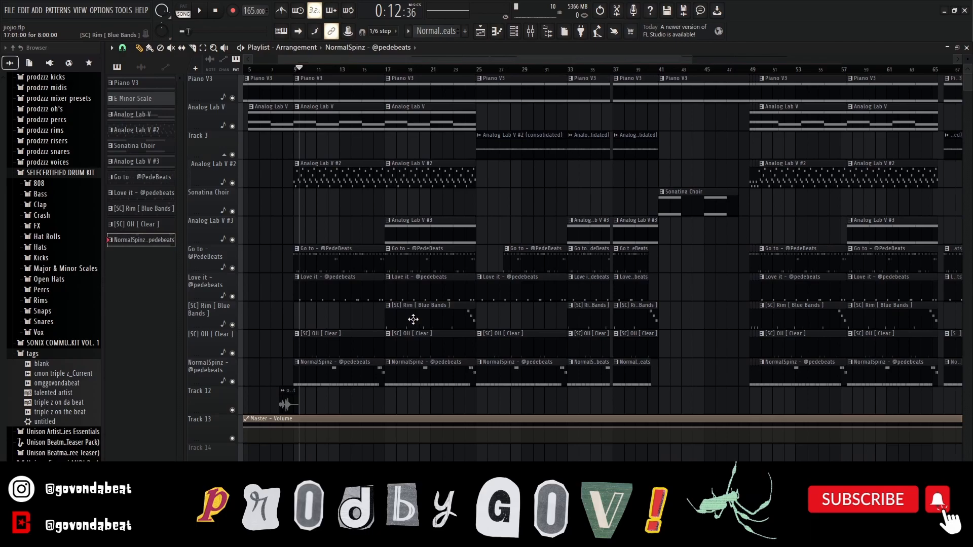
{"action": "left_click_drag", "start_coordinate": [390, 71], "coordinate": [475, 70]}
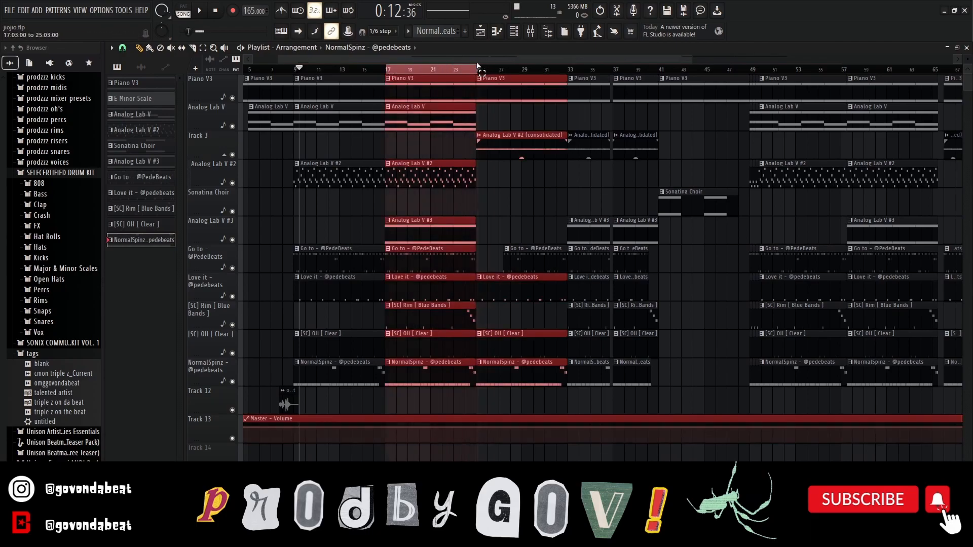
{"action": "key", "text": "ctrl+d"}
{"action": "scroll", "coordinate": [471, 203], "scroll_direction": "down", "scroll_amount": 1}
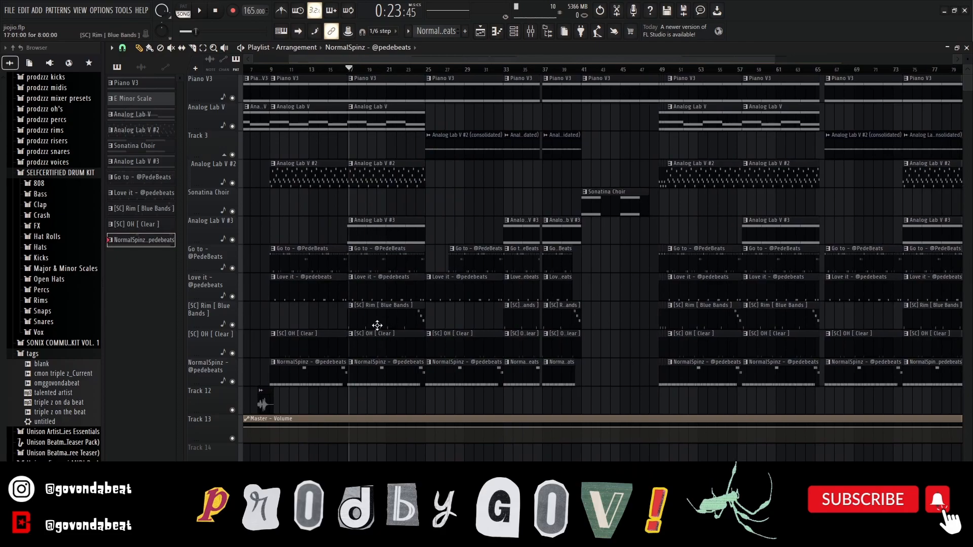
{"action": "scroll", "coordinate": [451, 211], "scroll_direction": "down", "scroll_amount": 2}
{"action": "left_click_drag", "start_coordinate": [409, 70], "coordinate": [434, 71]}
{"action": "key", "text": "ctrl+d"}
{"action": "scroll", "coordinate": [393, 170], "scroll_direction": "up", "scroll_amount": 4}
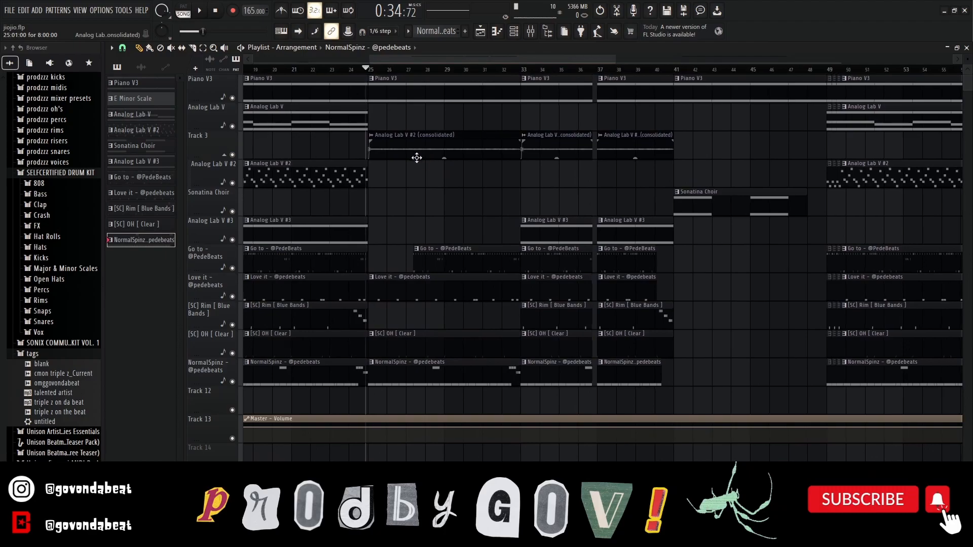
{"action": "scroll", "coordinate": [434, 171], "scroll_direction": "down", "scroll_amount": 3}
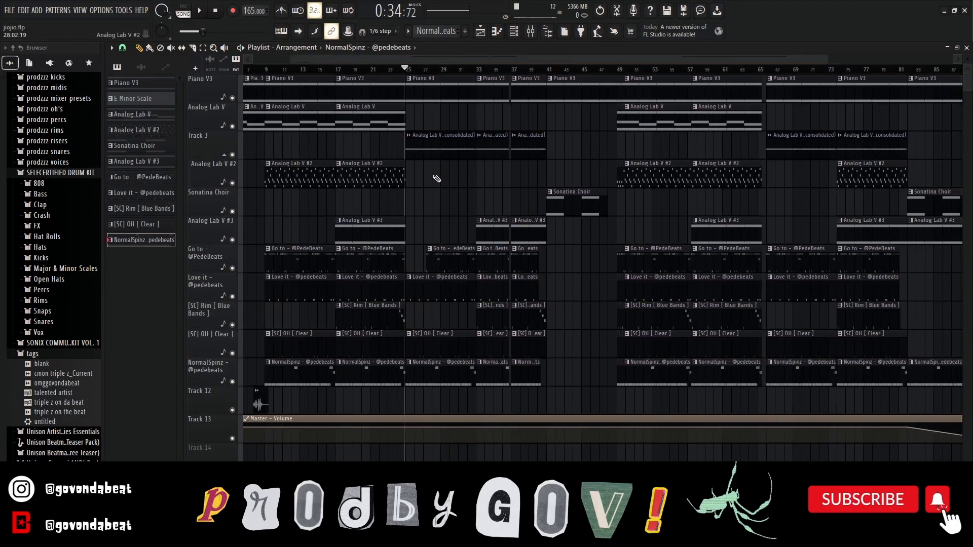
{"action": "scroll", "coordinate": [437, 194], "scroll_direction": "up", "scroll_amount": 3}
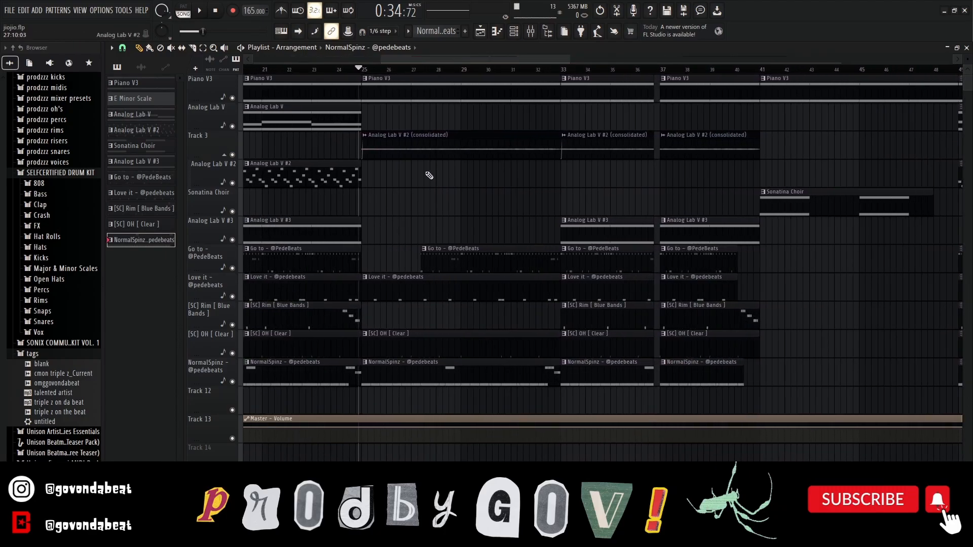
{"action": "scroll", "coordinate": [421, 231], "scroll_direction": "up", "scroll_amount": 2}
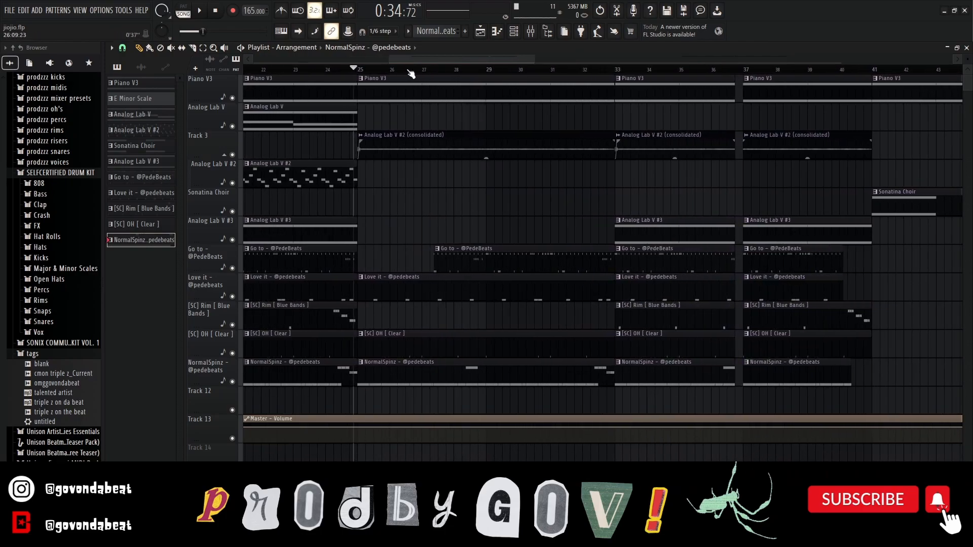
{"action": "left_click_drag", "start_coordinate": [357, 69], "coordinate": [432, 74]}
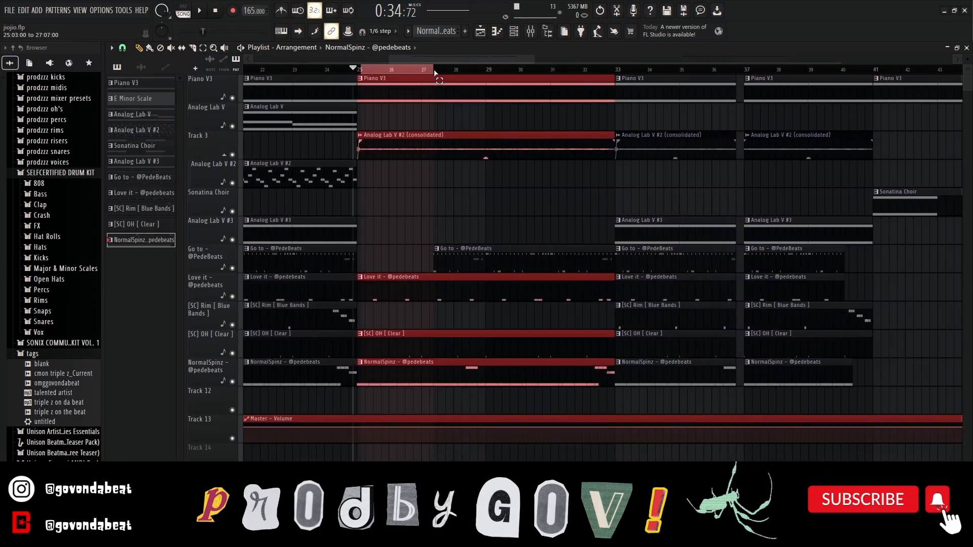
{"action": "scroll", "coordinate": [434, 195], "scroll_direction": "down", "scroll_amount": 4}
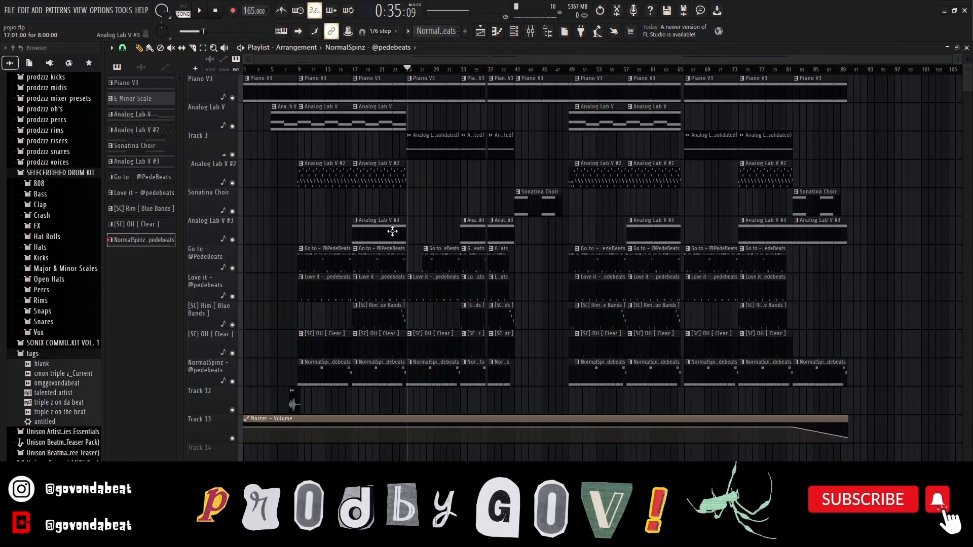
Step: Point out the section from bar 33 to about bar 40 by selecting it, ending with no selection
{"action": "scroll", "coordinate": [428, 146], "scroll_direction": "up", "scroll_amount": 4}
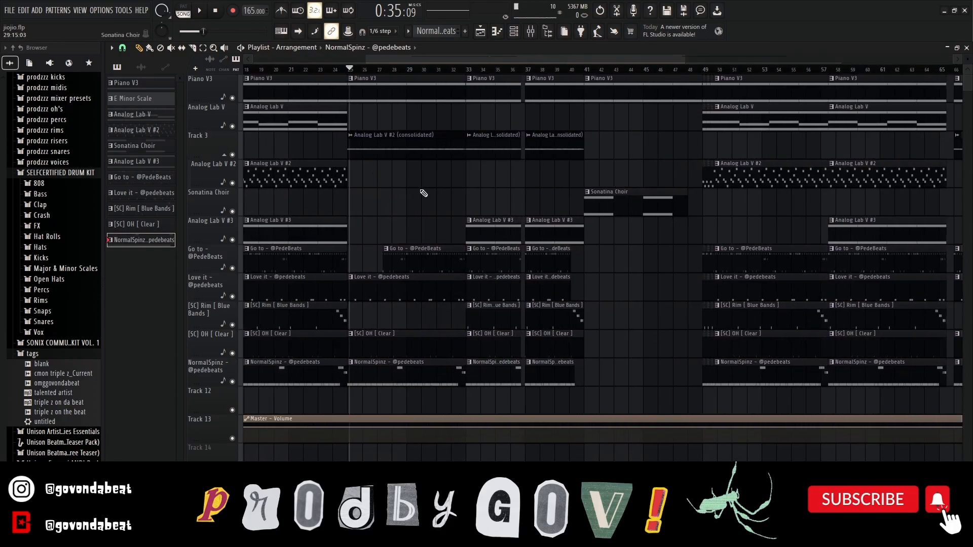
{"action": "scroll", "coordinate": [424, 194], "scroll_direction": "down", "scroll_amount": 2}
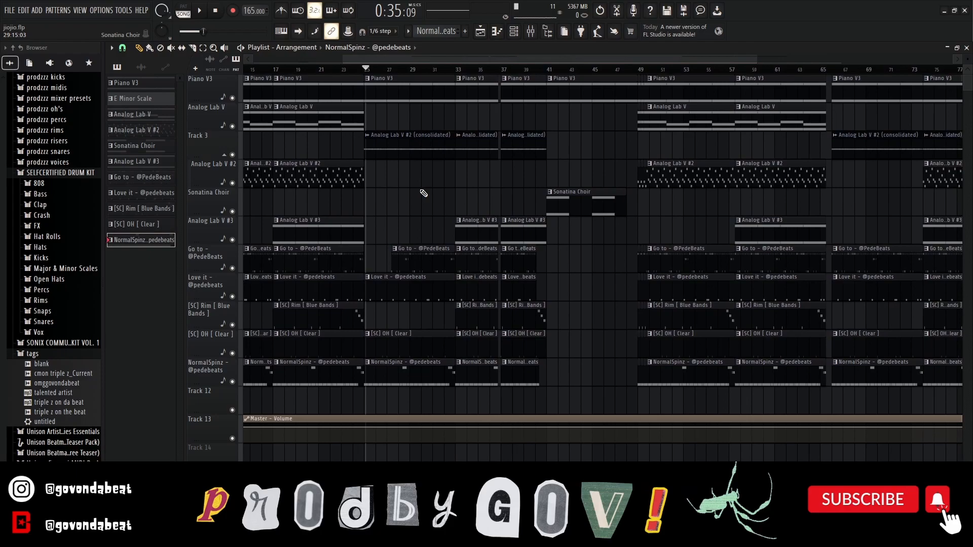
{"action": "left_click_drag", "start_coordinate": [462, 71], "coordinate": [538, 69]}
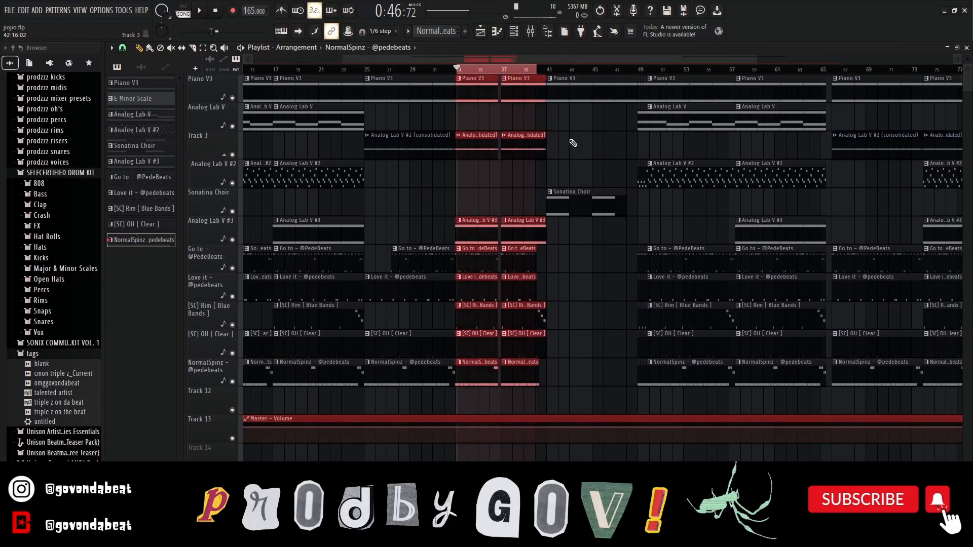
{"action": "key", "text": "ctrl+d"}
Step: Point out the short gap just before bar 37 by selecting it, ending with no selection
{"action": "scroll", "coordinate": [501, 113], "scroll_direction": "up", "scroll_amount": 4}
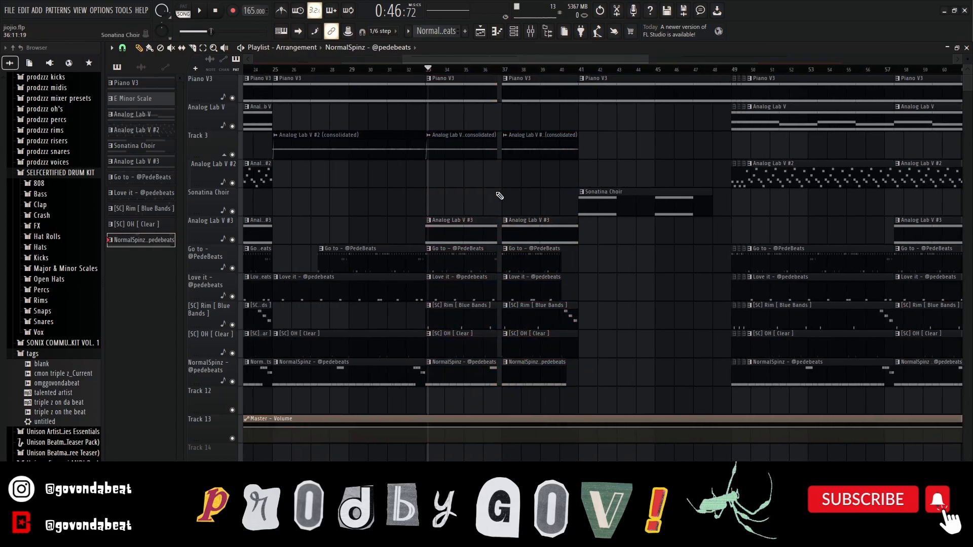
{"action": "scroll", "coordinate": [494, 218], "scroll_direction": "down", "scroll_amount": 3}
{"action": "scroll", "coordinate": [479, 249], "scroll_direction": "down", "scroll_amount": 1}
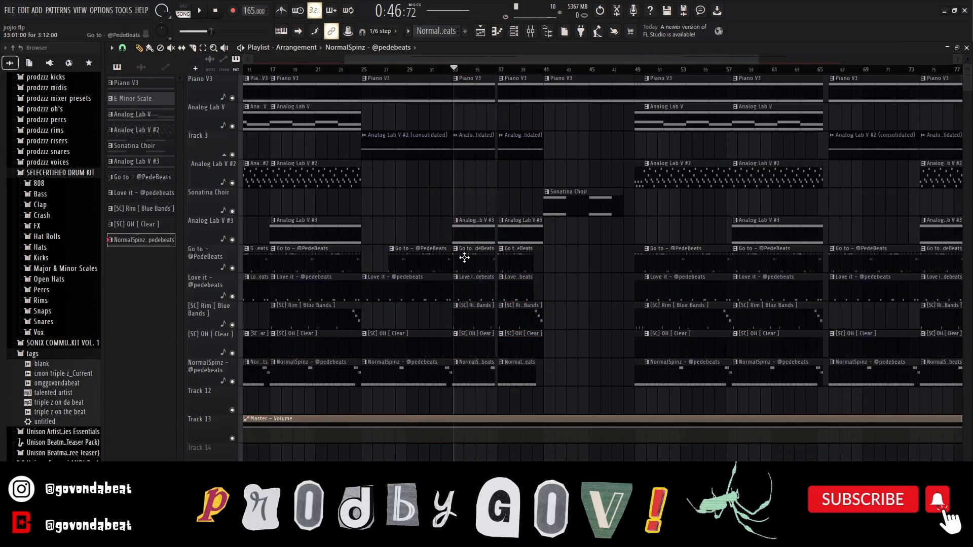
{"action": "scroll", "coordinate": [501, 236], "scroll_direction": "up", "scroll_amount": 4}
{"action": "left_click_drag", "start_coordinate": [493, 71], "coordinate": [497, 71]}
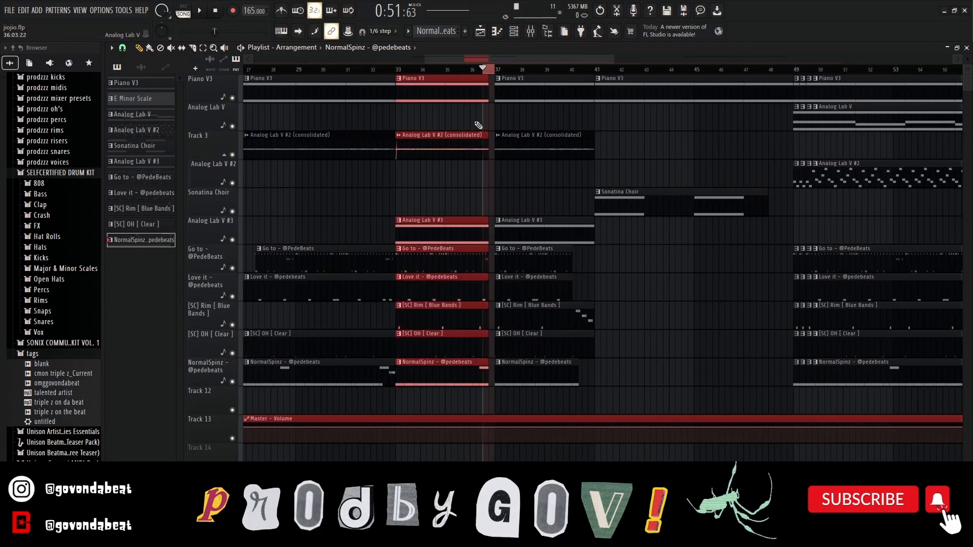
{"action": "key", "text": "ctrl+d"}
{"action": "scroll", "coordinate": [512, 187], "scroll_direction": "down", "scroll_amount": 6}
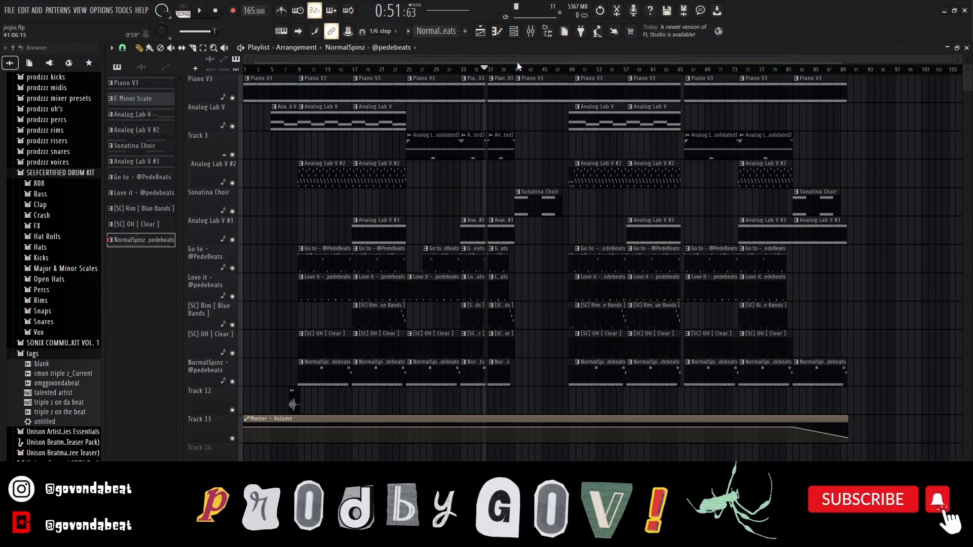
Step: Point out the break with the piano and Sonatina Choir at bars 41 to 48, ending with no selection
{"action": "left_click_drag", "start_coordinate": [517, 71], "coordinate": [565, 74]}
{"action": "key", "text": "ctrl+d"}
{"action": "scroll", "coordinate": [546, 218], "scroll_direction": "up", "scroll_amount": 4}
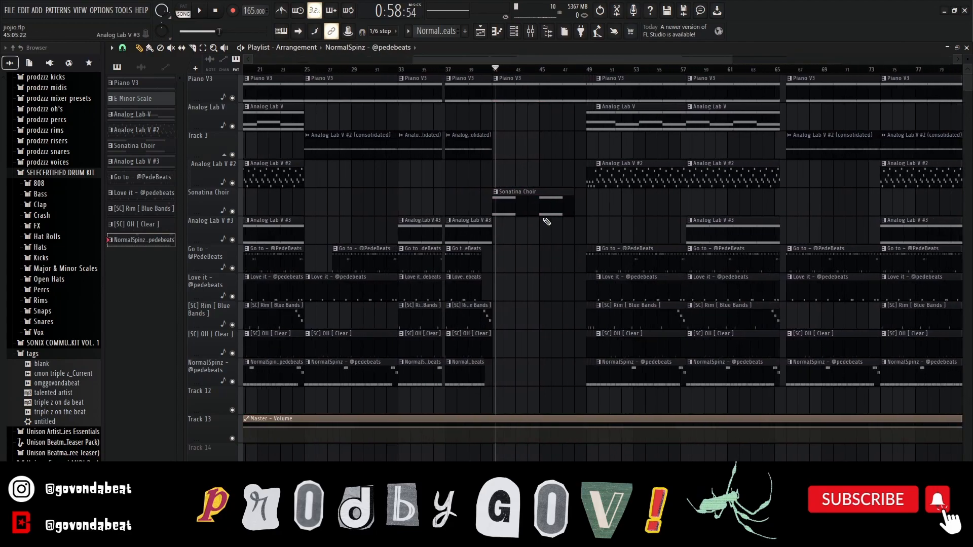
{"action": "scroll", "coordinate": [538, 218], "scroll_direction": "down", "scroll_amount": 5}
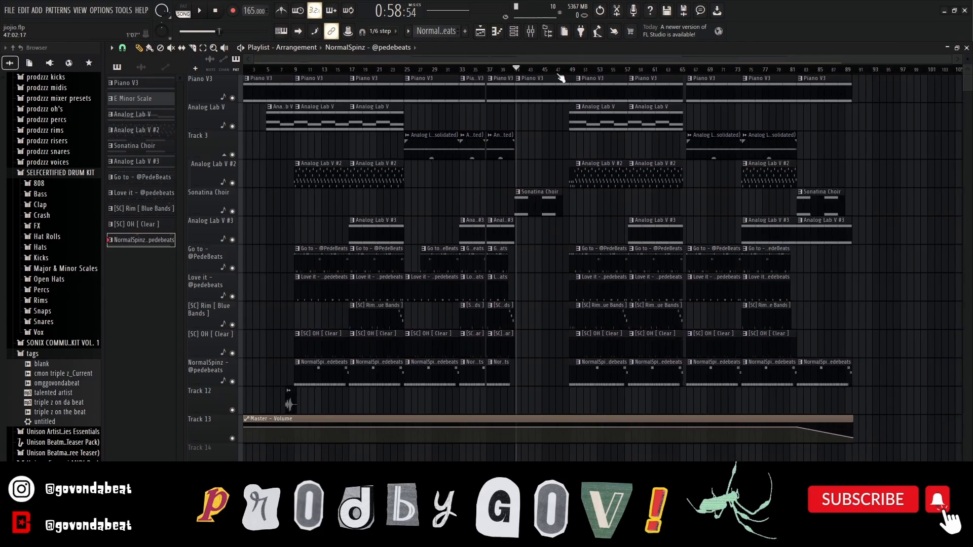
Step: Point out the short repeated clips at the start of bar 49 by selecting them, ending with no selection
{"action": "scroll", "coordinate": [572, 71], "scroll_direction": "up", "scroll_amount": 6}
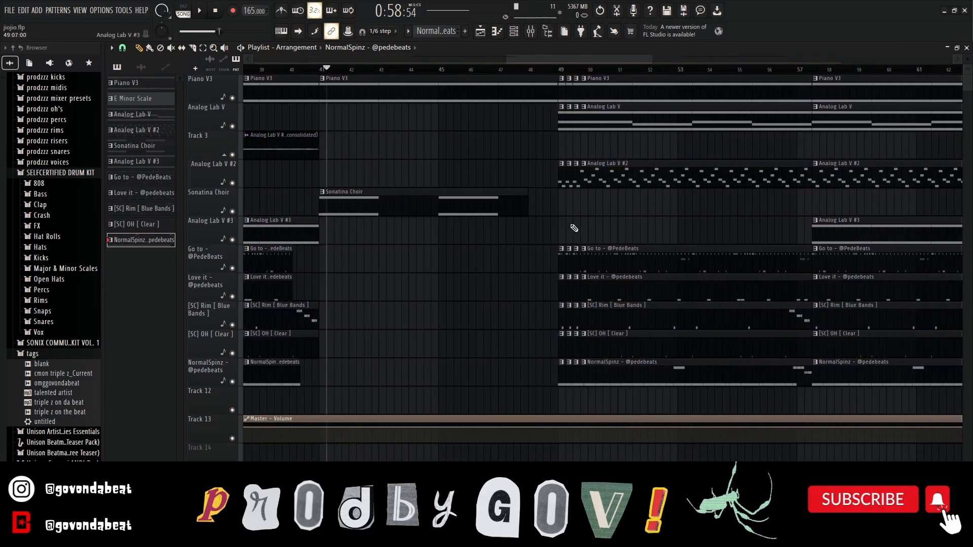
{"action": "left_click_drag", "start_coordinate": [558, 70], "coordinate": [591, 76]}
{"action": "key", "text": "ctrl+d"}
{"action": "scroll", "coordinate": [579, 228], "scroll_direction": "up", "scroll_amount": 1}
{"action": "scroll", "coordinate": [579, 228], "scroll_direction": "up", "scroll_amount": 2}
{"action": "key", "text": "ctrl+d"}
{"action": "scroll", "coordinate": [603, 231], "scroll_direction": "down", "scroll_amount": 6}
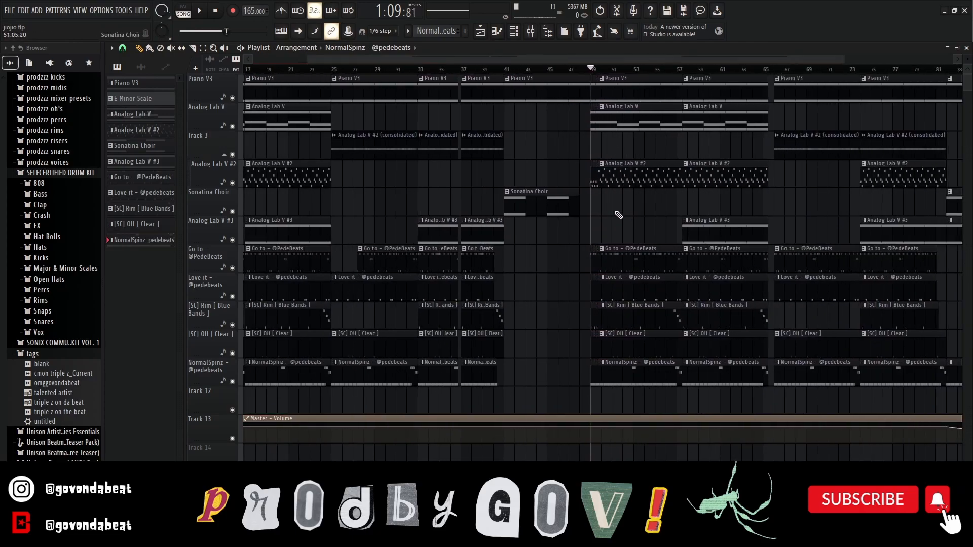
Step: Point out the section following the bar 49 clips and the short gap in bar 65, ending with no selection
{"action": "left_click_drag", "start_coordinate": [590, 73], "coordinate": [616, 74]}
{"action": "key", "text": "ctrl+d"}
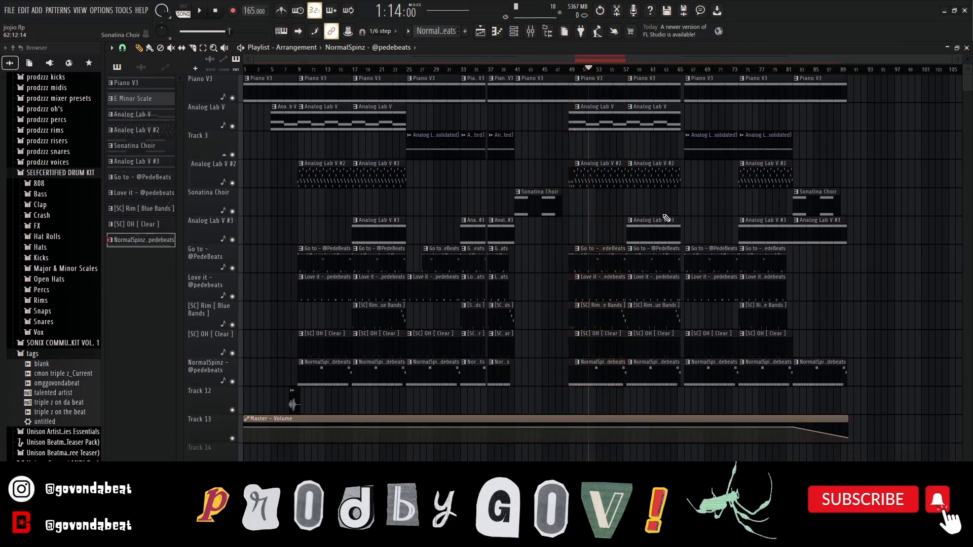
{"action": "scroll", "coordinate": [693, 204], "scroll_direction": "up", "scroll_amount": 3}
{"action": "left_click_drag", "start_coordinate": [655, 74], "coordinate": [670, 75]}
{"action": "key", "text": "ctrl+d"}
{"action": "scroll", "coordinate": [700, 210], "scroll_direction": "down", "scroll_amount": 3}
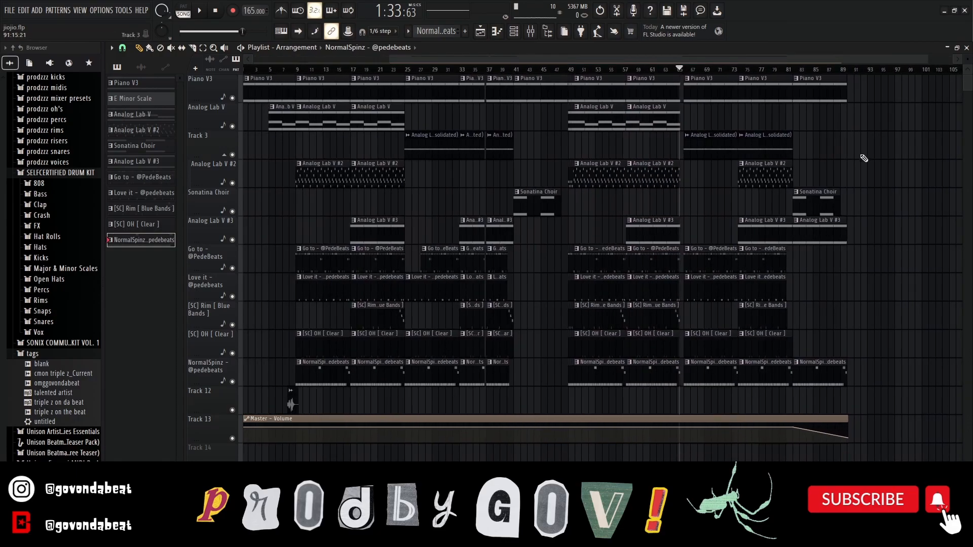
Step: Point out the outro from bar 82 to bar 90 with the master volume fade, ending with no selection
{"action": "scroll", "coordinate": [829, 169], "scroll_direction": "up", "scroll_amount": 2}
{"action": "left_click_drag", "start_coordinate": [682, 74], "coordinate": [833, 74]}
{"action": "key", "text": "ctrl+d"}
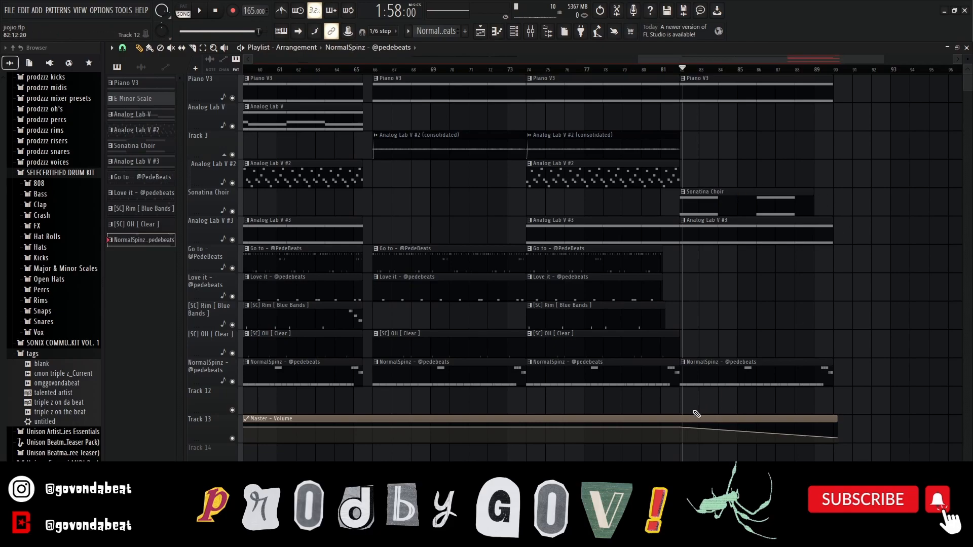
{"action": "scroll", "coordinate": [864, 324], "scroll_direction": "down", "scroll_amount": 5}
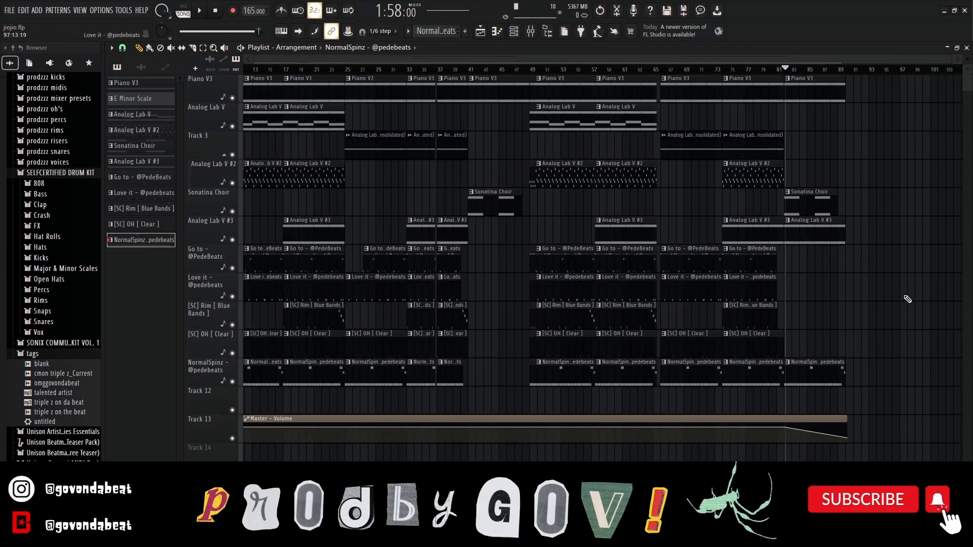
Step: Show the automation options of the Master track's volume fader in the mixer, including Create automation clip, ending with the mixer closed
{"action": "left_click", "coordinate": [530, 31]}
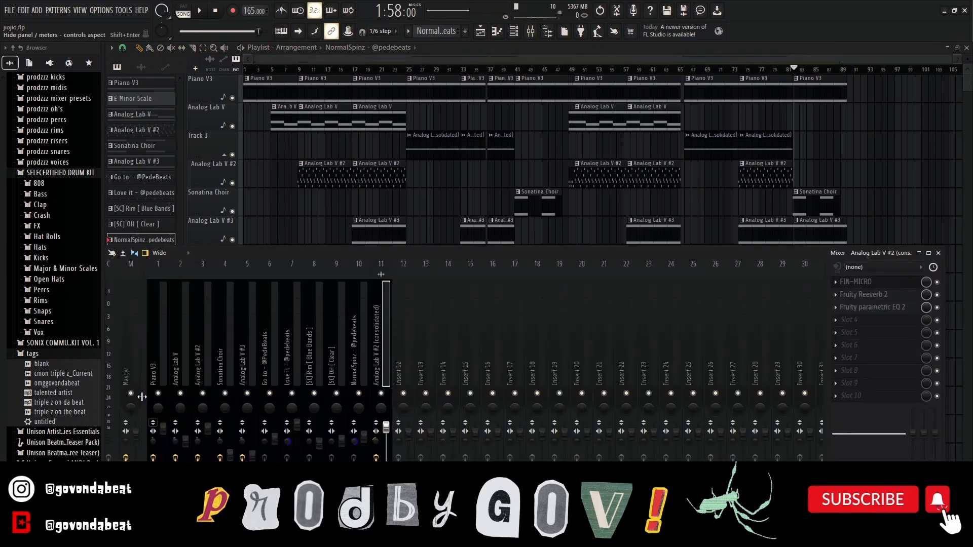
{"action": "right_click", "coordinate": [137, 435]}
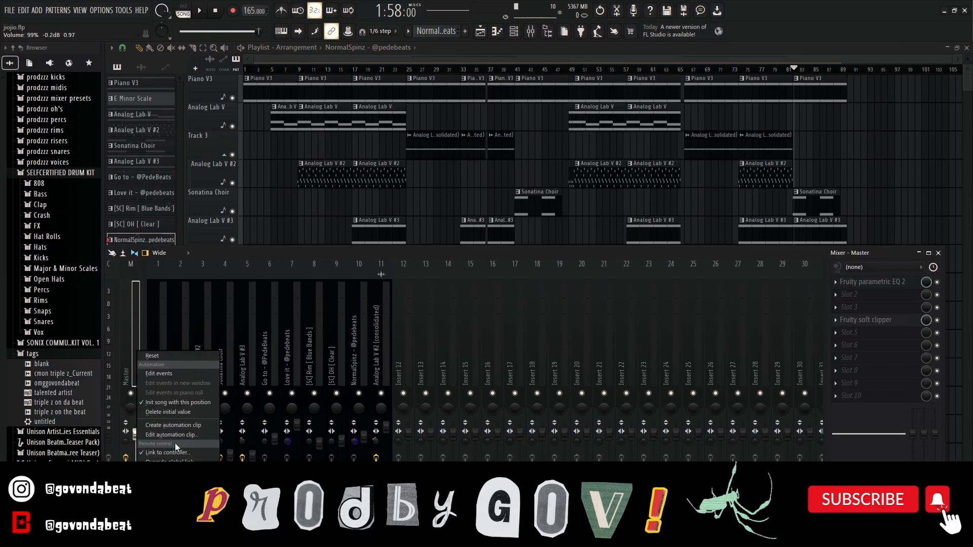
{"action": "left_click", "coordinate": [938, 253]}
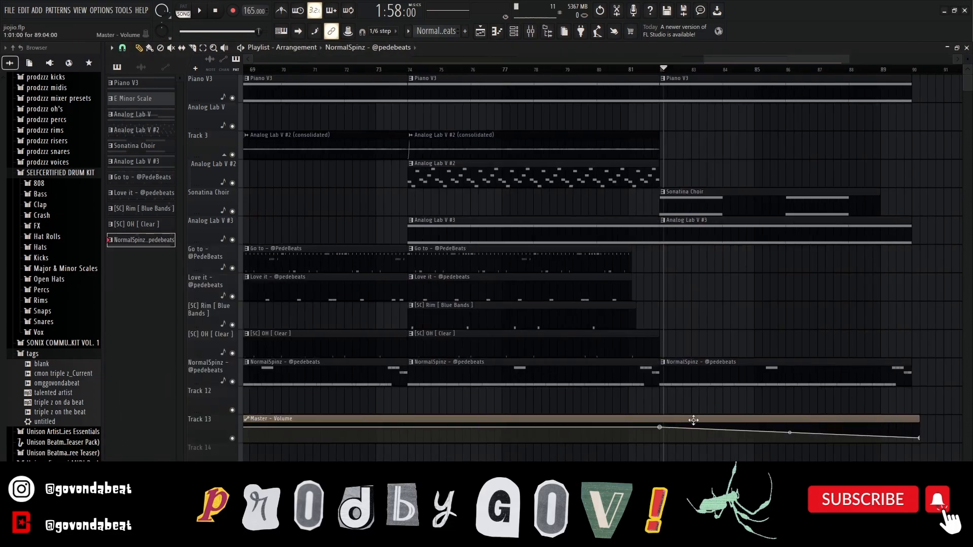
Step: Examine the Fruity parametric EQ 2 curve on the Master mixer track, ending with the plugin and mixer closed
{"action": "scroll", "coordinate": [838, 479], "scroll_direction": "down", "scroll_amount": 5}
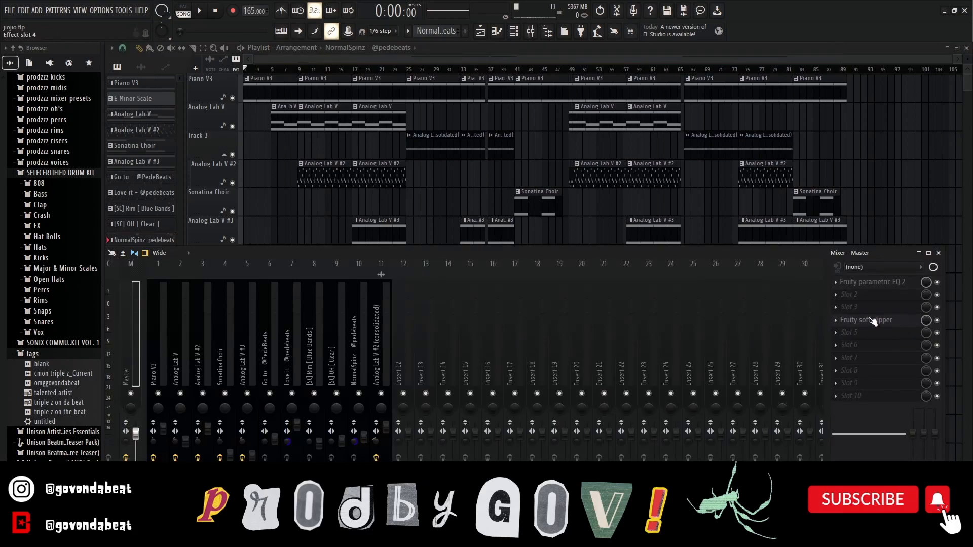
{"action": "left_click", "coordinate": [867, 284]}
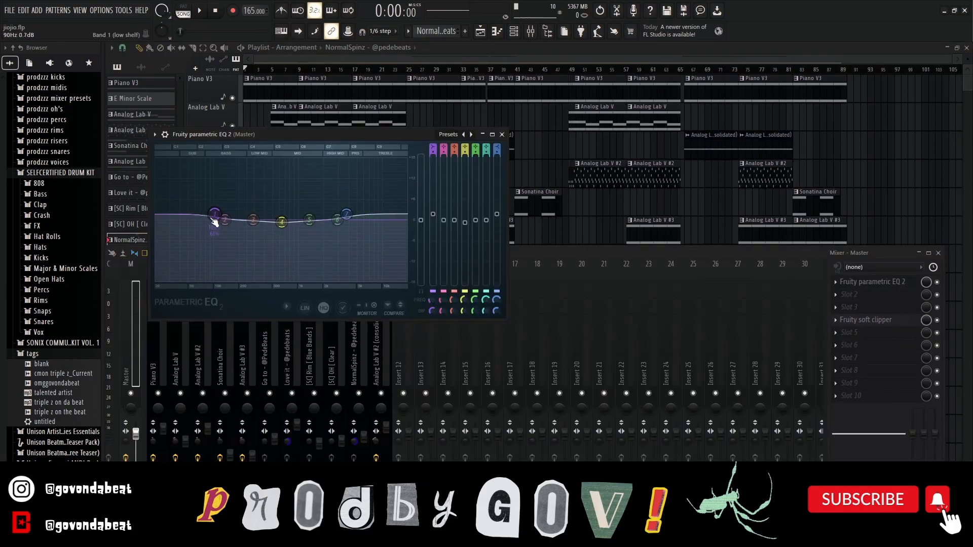
{"action": "left_click", "coordinate": [502, 135]}
{"action": "key", "text": "F9"}
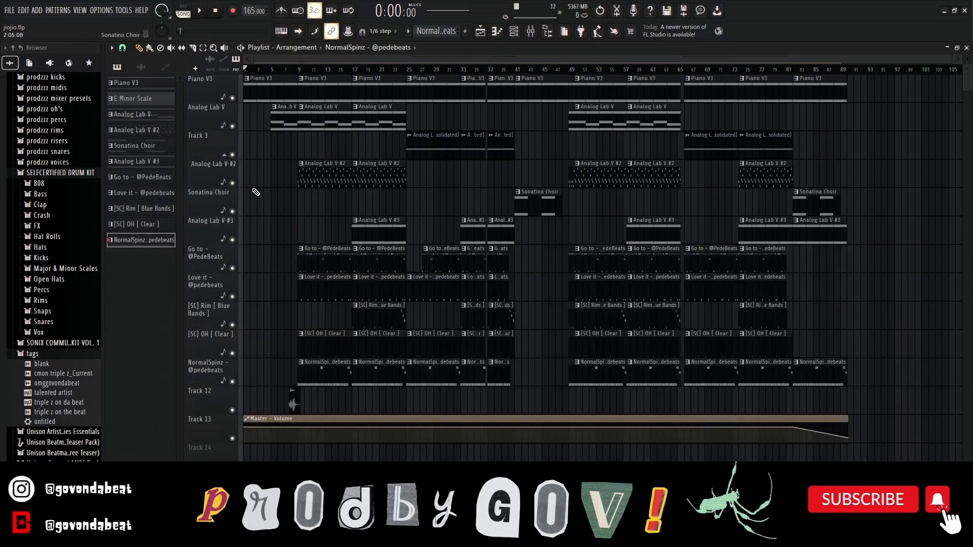